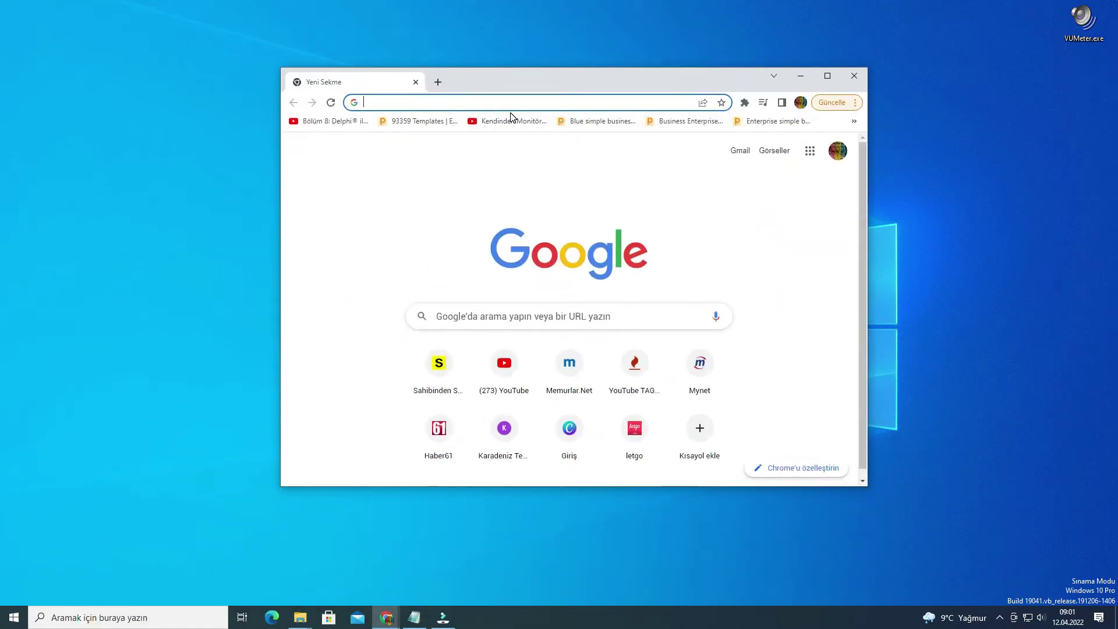
Step: Search Google for "xamarin indir" and open the Visual Studio Xamarin page from the results
text(xamarin indir)
key(Return)
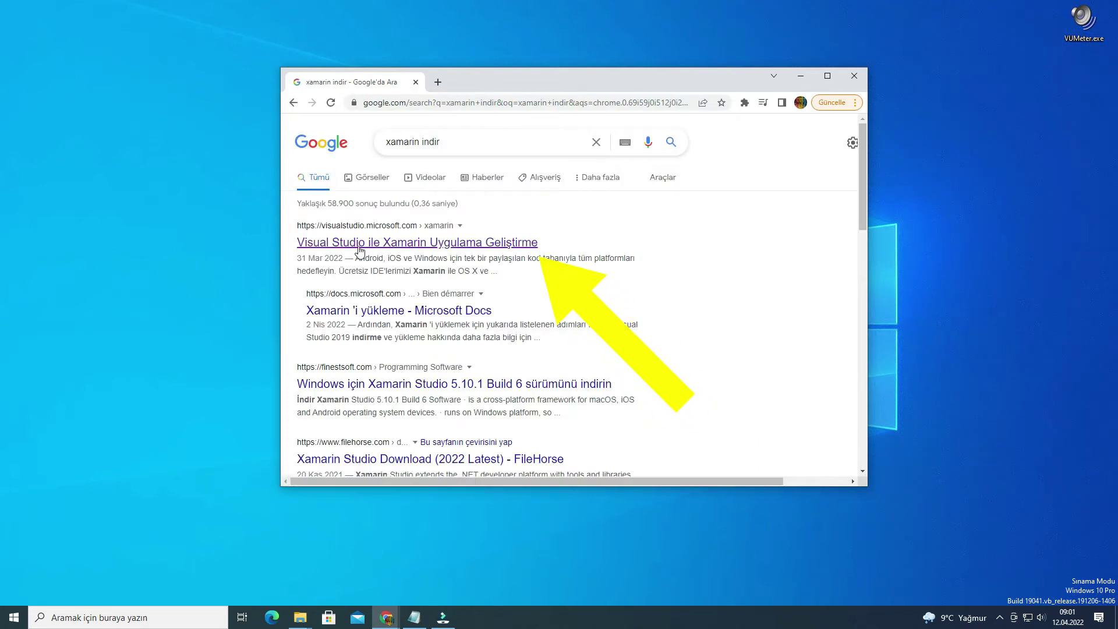
click(475, 254)
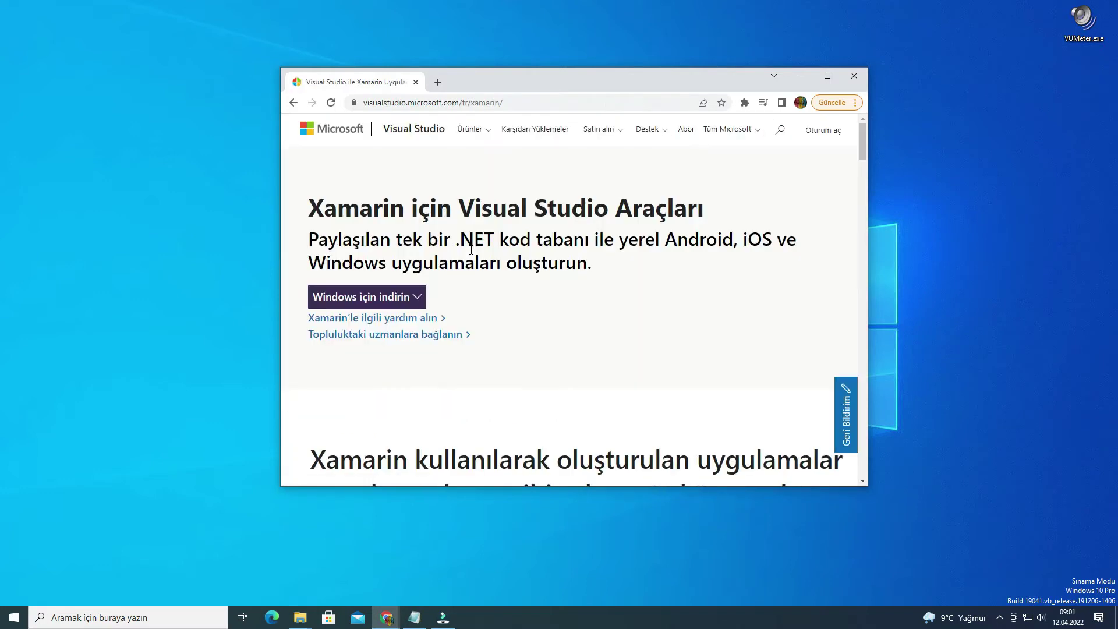
double_click(557, 78)
double_click(551, 18)
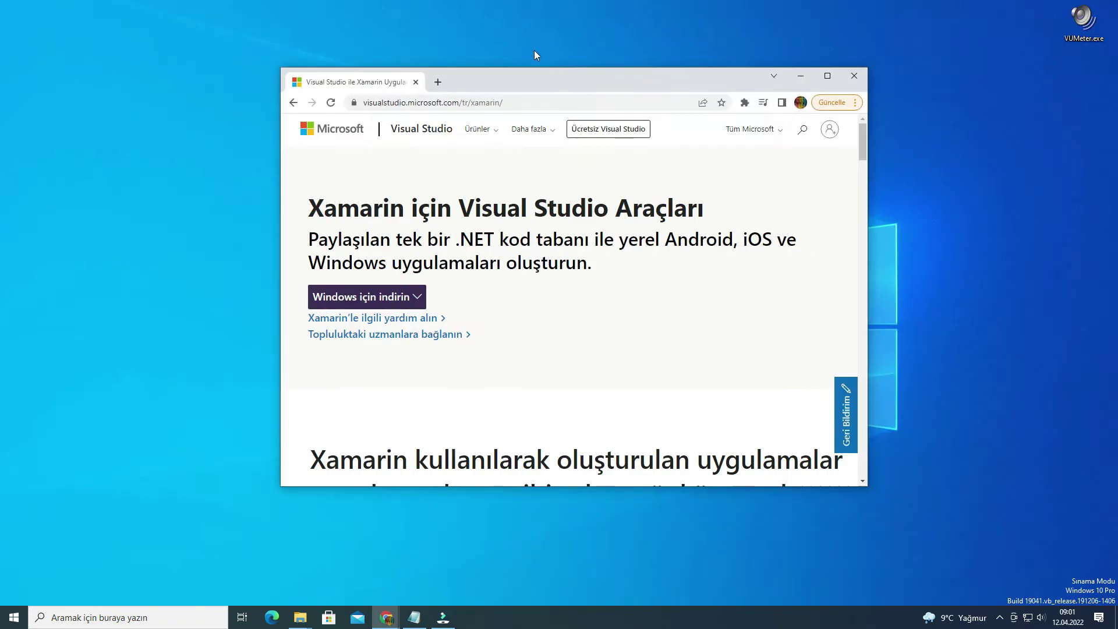
Step: View the Windows download editions and open the Ücretsiz Visual Studio free offers page in a maximized window
click(371, 295)
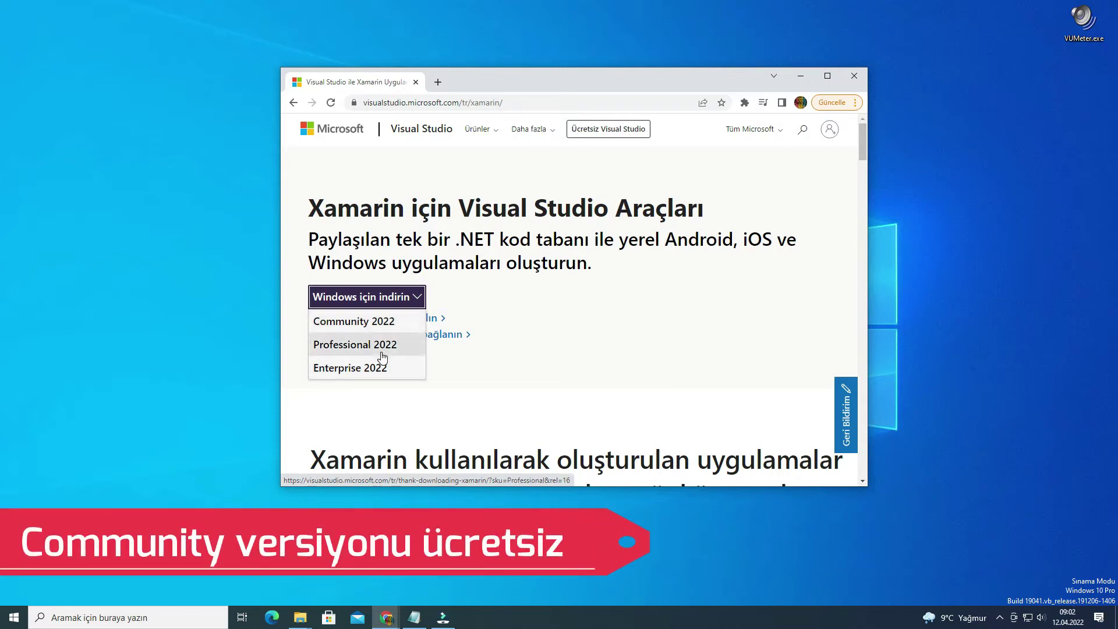
click(605, 131)
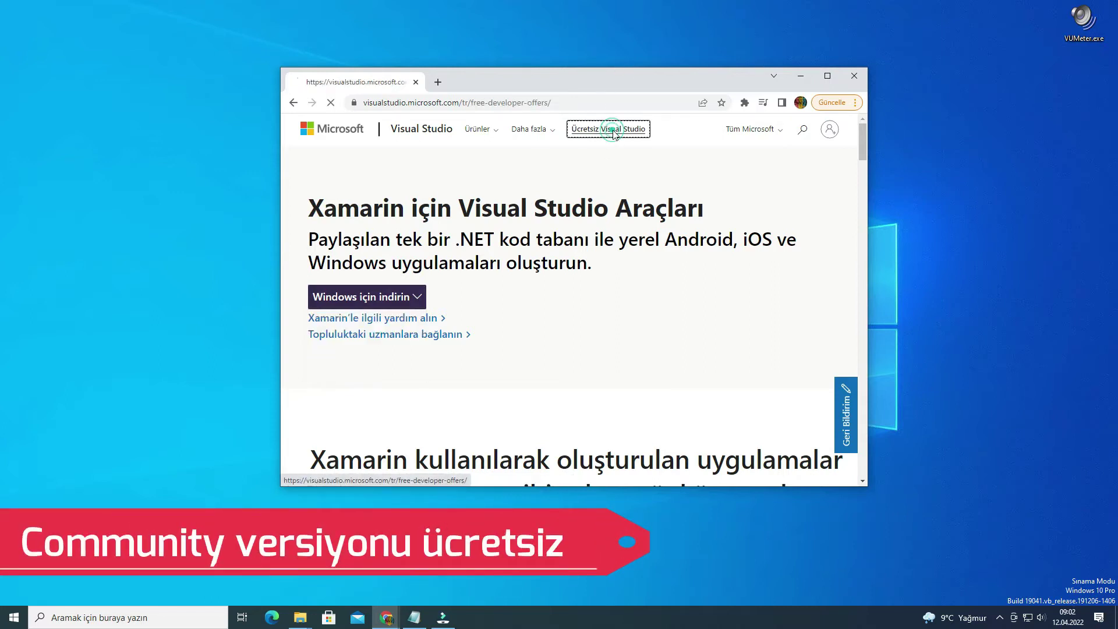
double_click(578, 79)
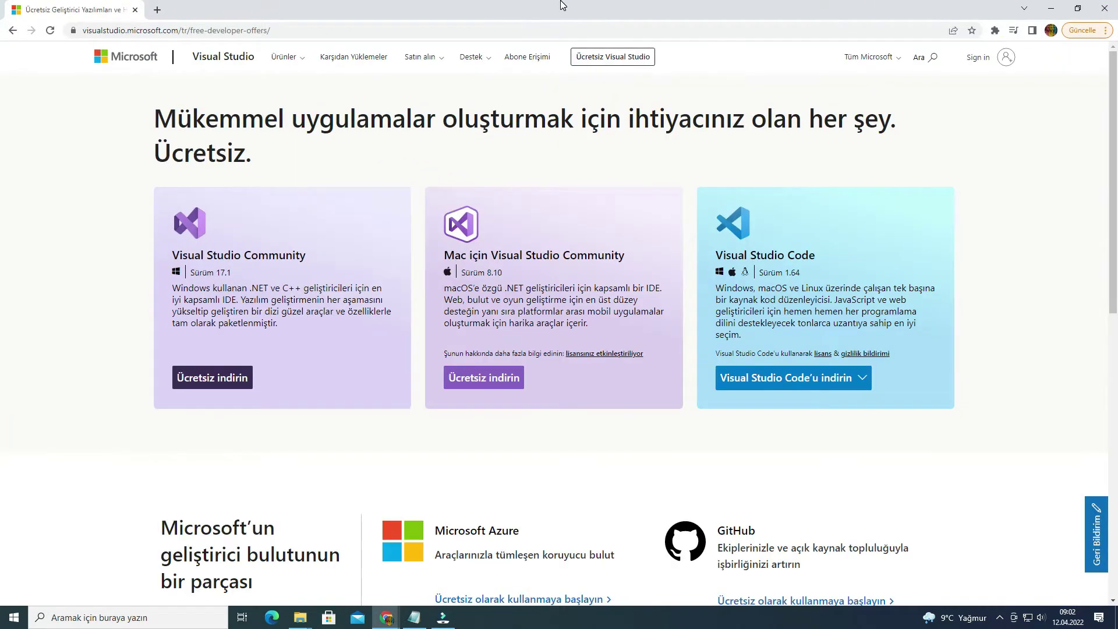
double_click(497, 10)
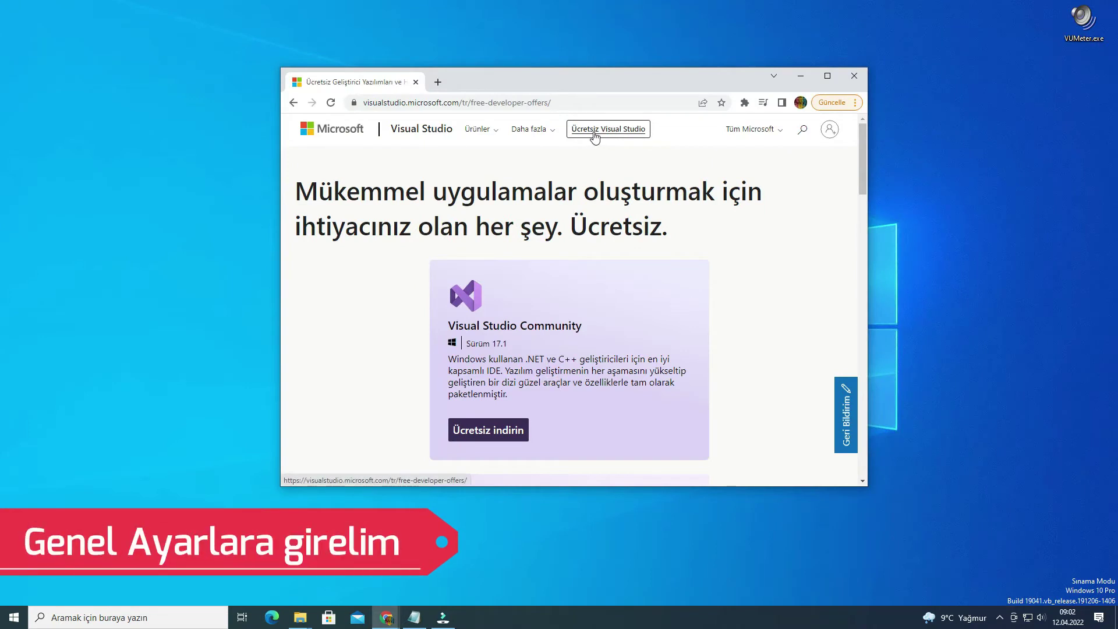
click(622, 133)
double_click(490, 72)
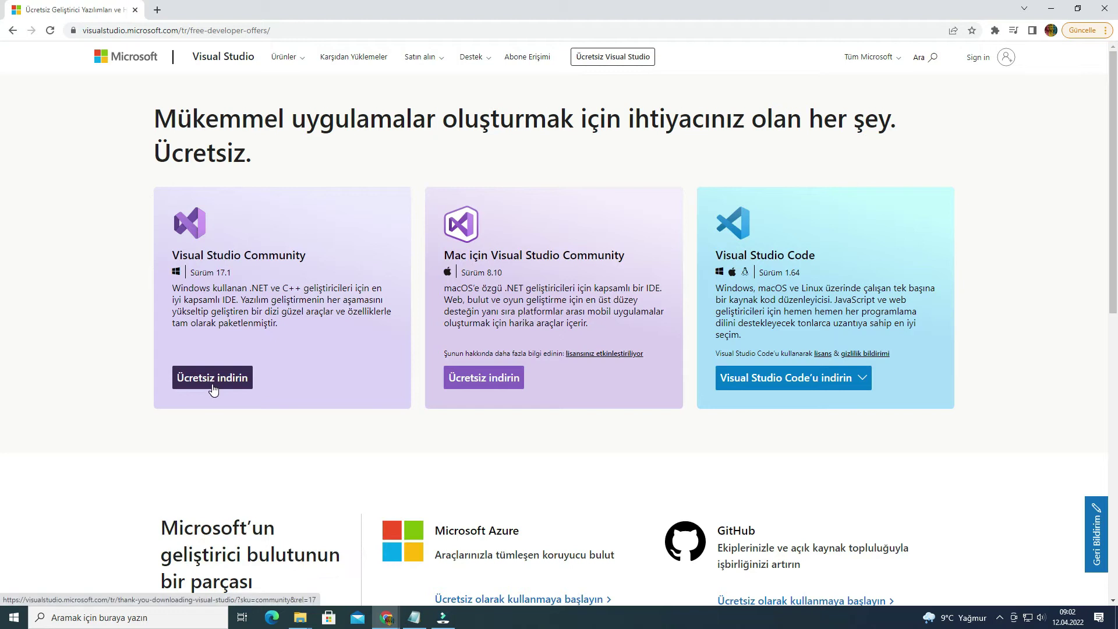
Step: Compare the Visual Studio Community and Visual Studio Code offers and download Visual Studio Community for Windows
drag(180, 255, 359, 270)
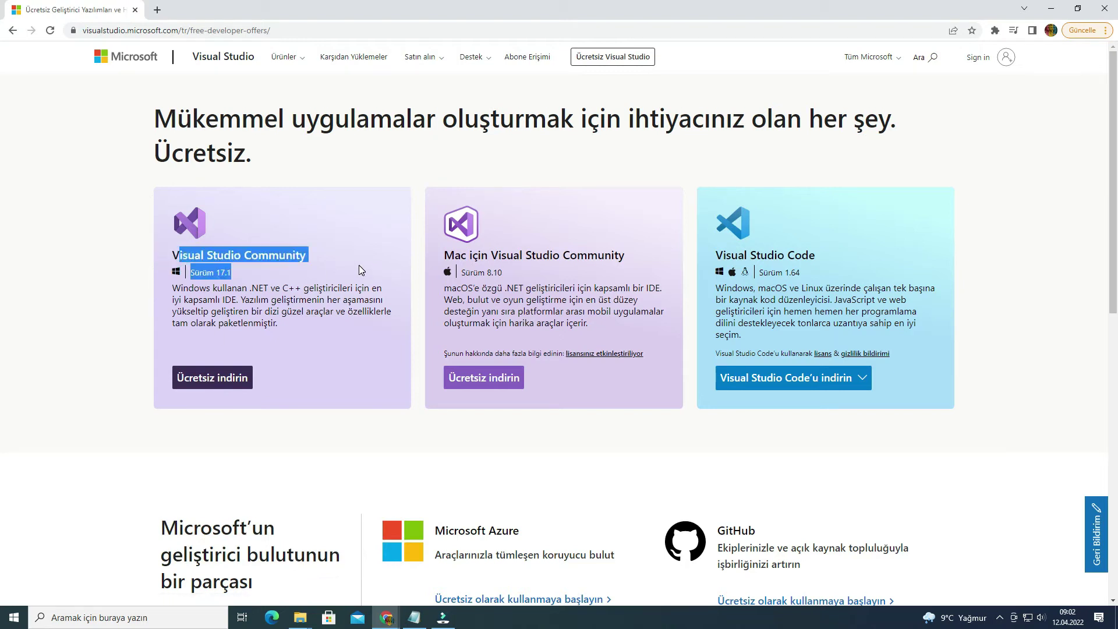
click(226, 259)
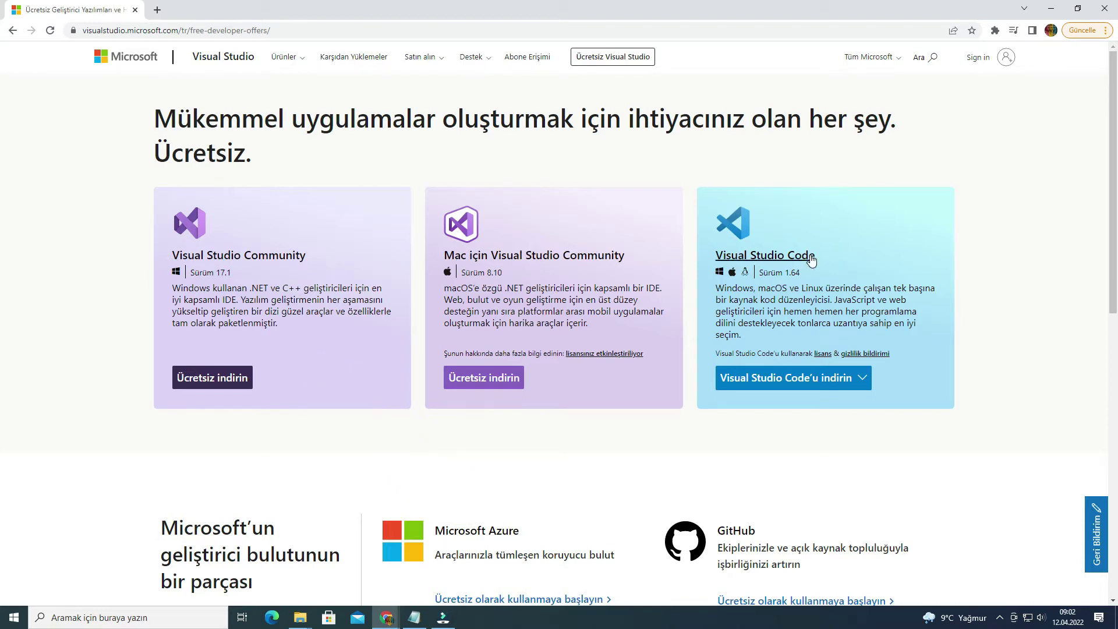
drag(821, 256, 833, 268)
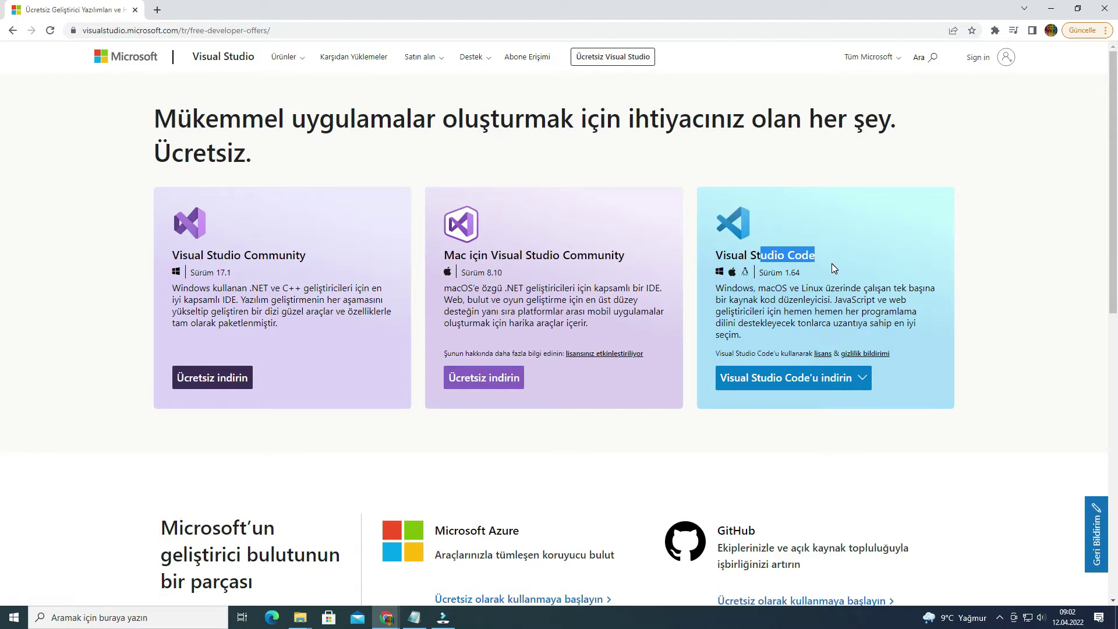
click(861, 279)
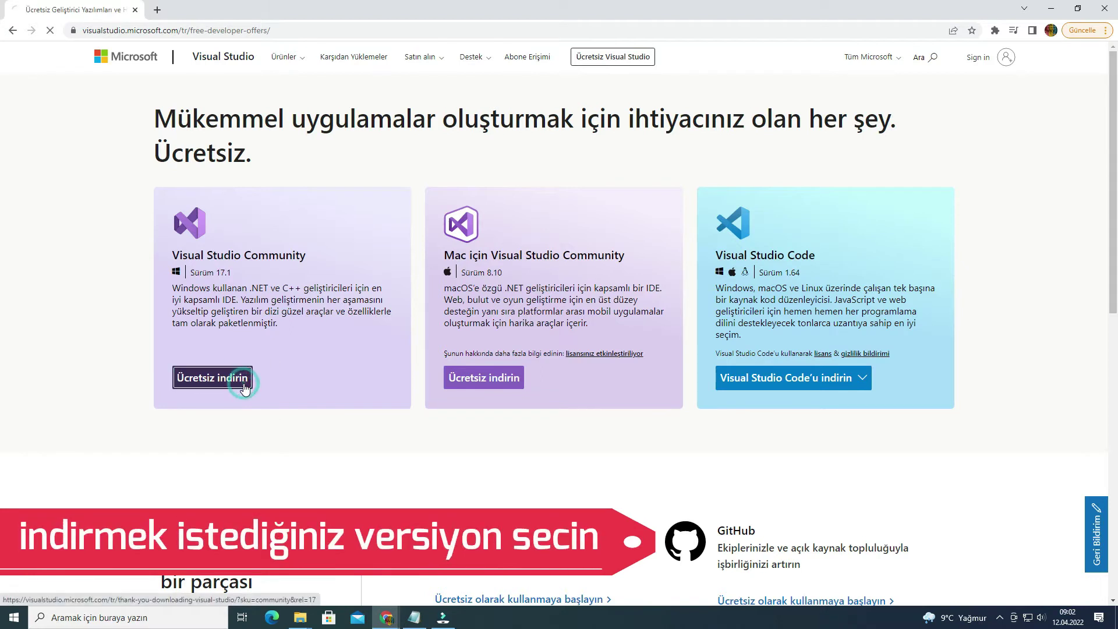
click(243, 382)
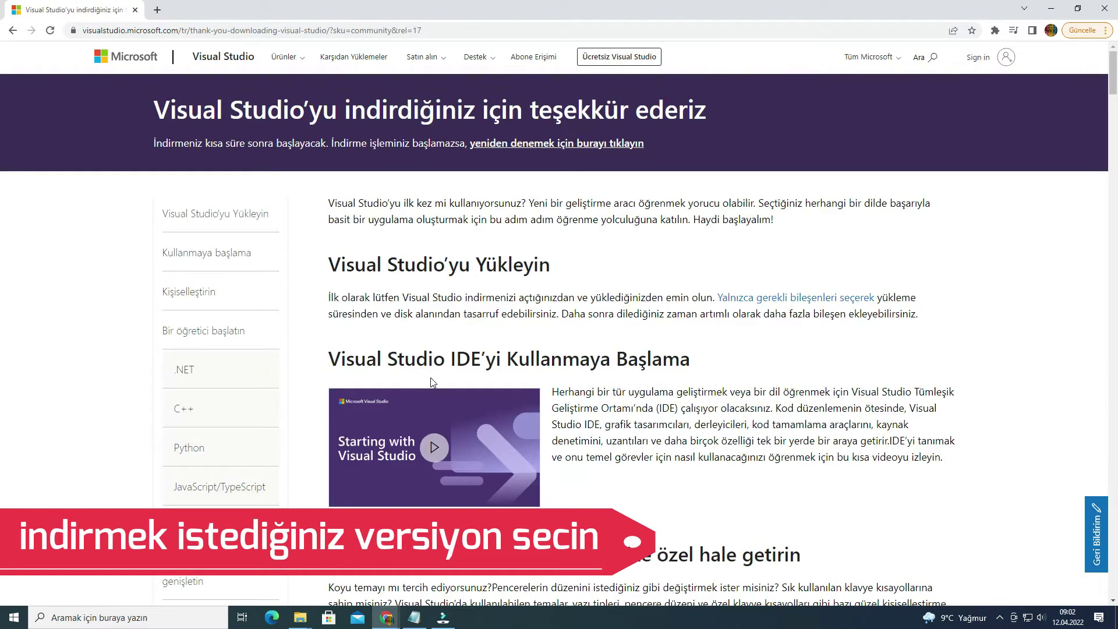
Step: Skim the thank-you page, return to the free offers page and download Visual Studio Community again
scroll(412, 378, down, 10)
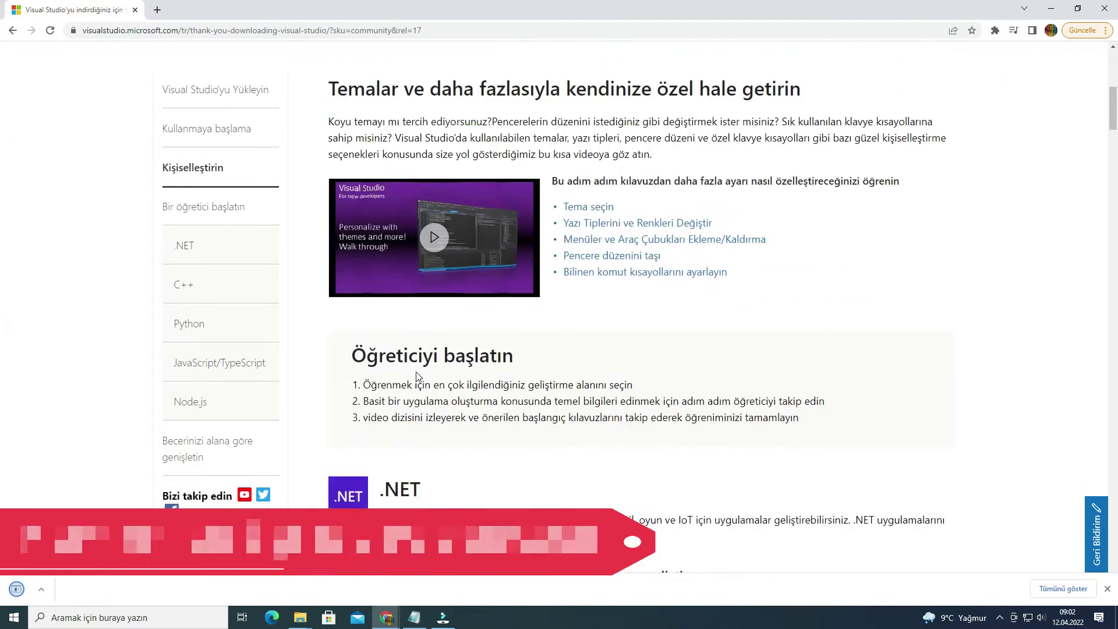
scroll(427, 373, down, 8)
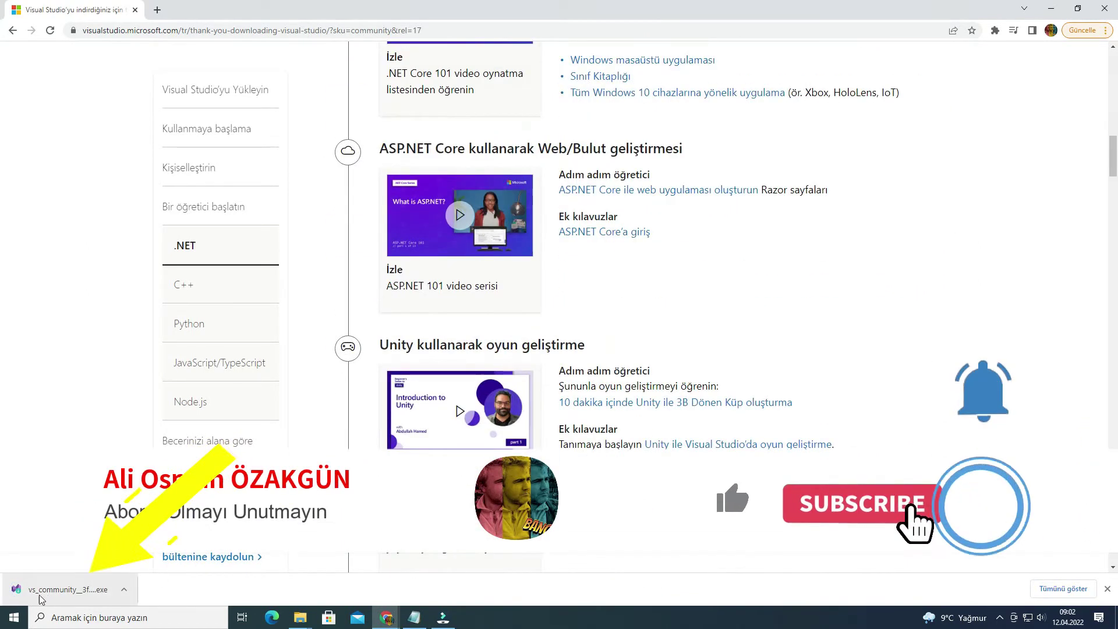
scroll(391, 434, up, 6)
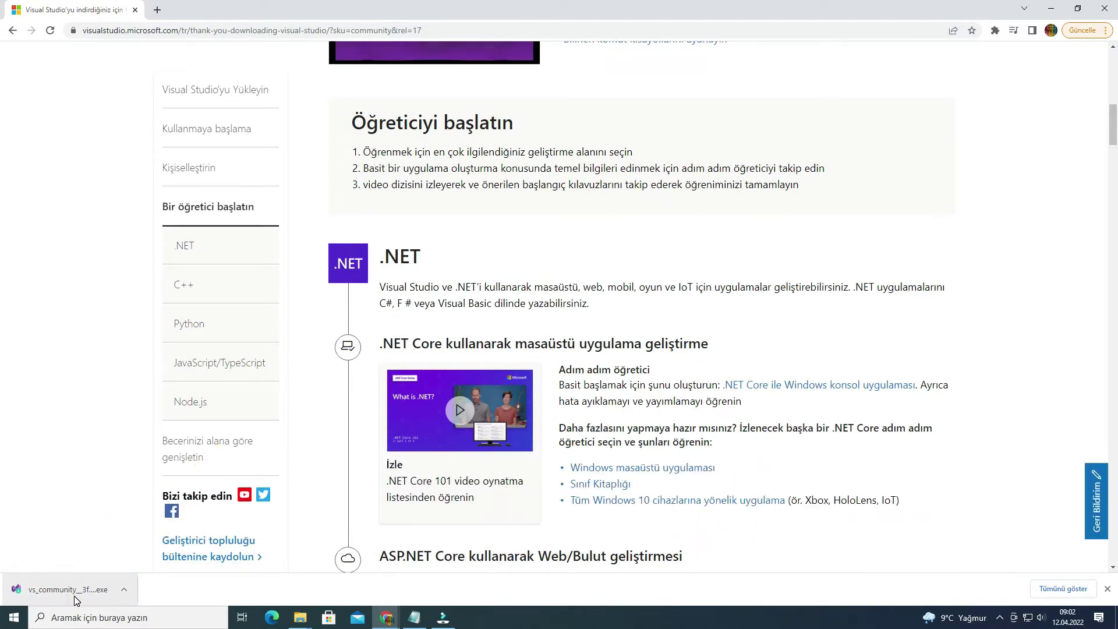
scroll(492, 461, up, 15)
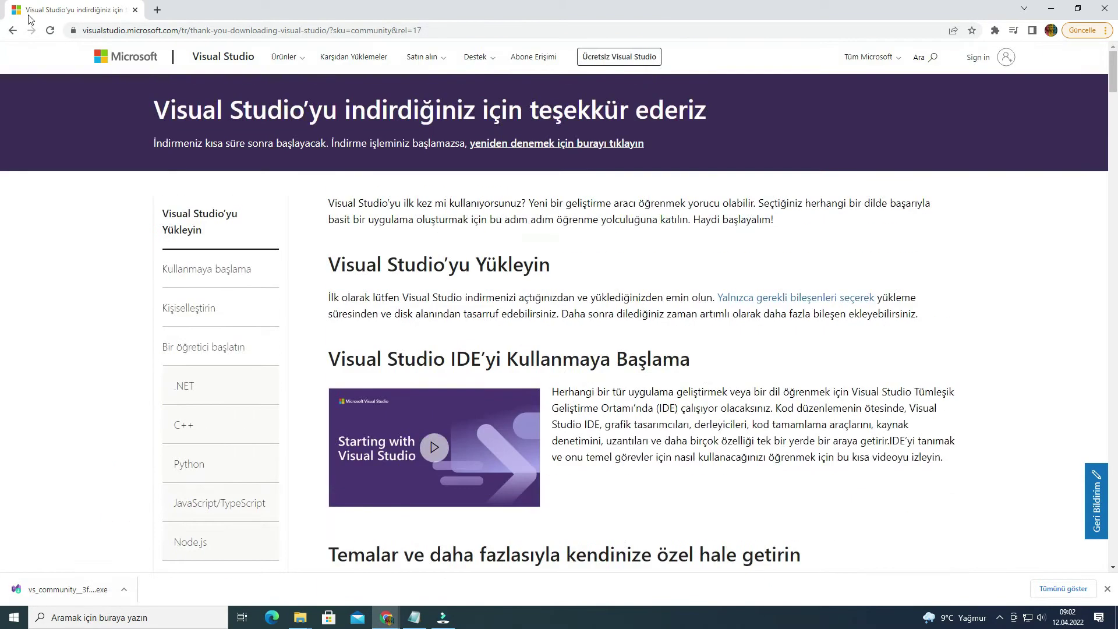
click(12, 30)
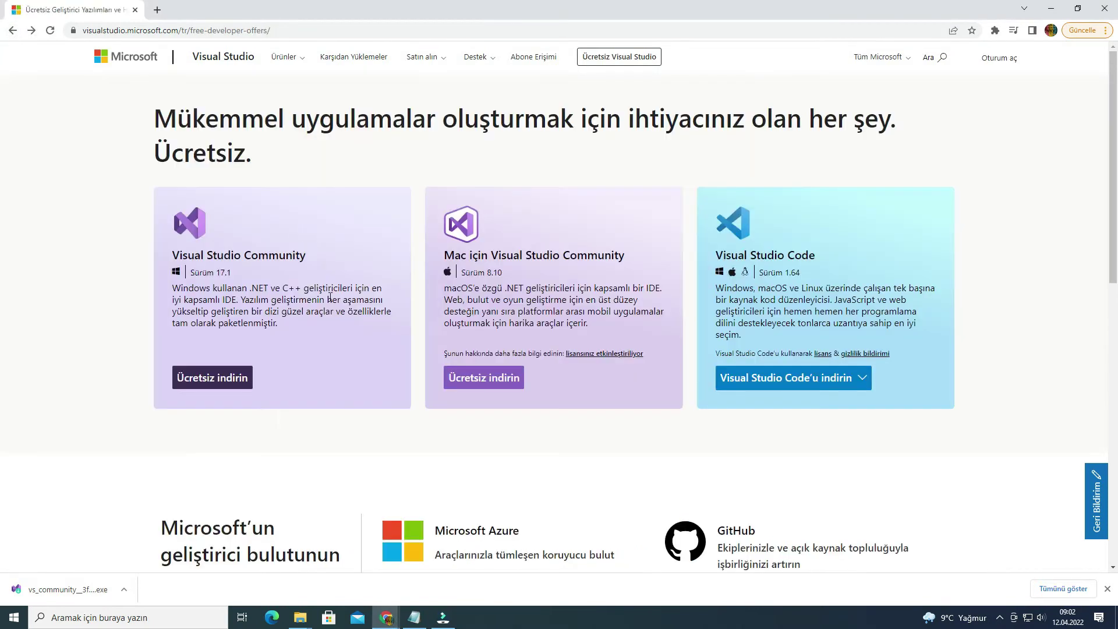
click(211, 378)
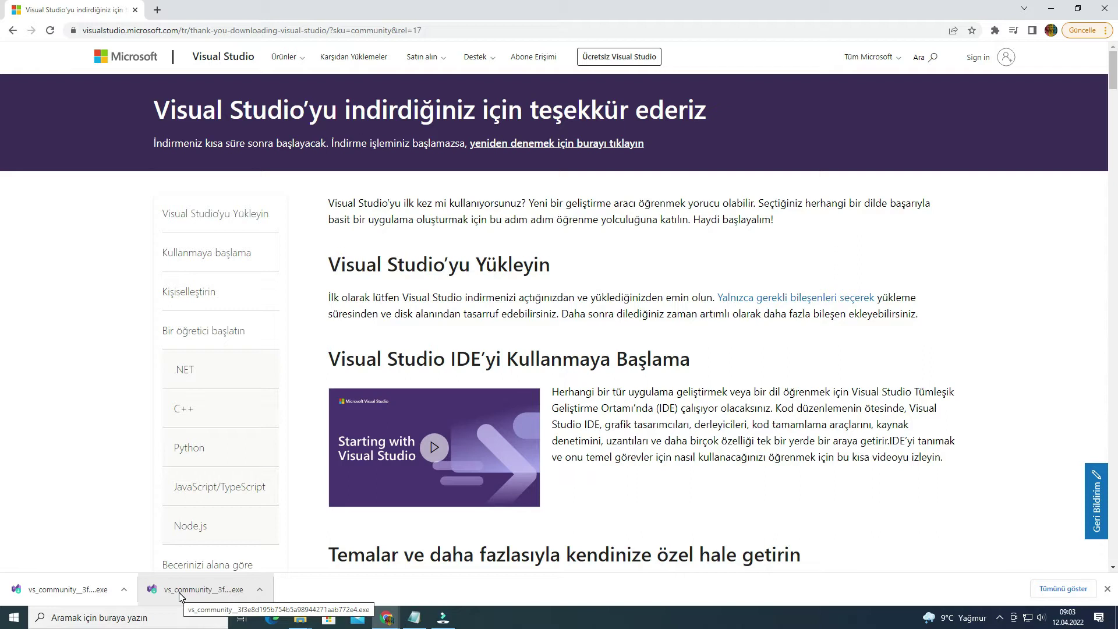
Step: Look through the getting-started, .NET, C++, Python and JavaScript/TypeScript learning resources on the thank-you page
scroll(517, 412, down, 3)
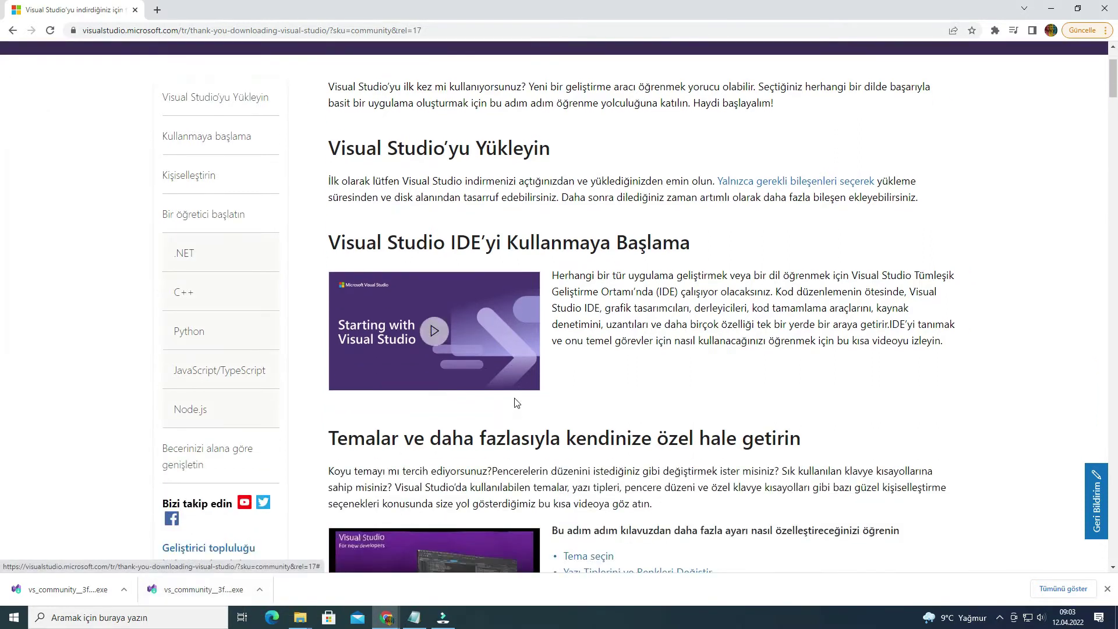
scroll(570, 344, down, 3)
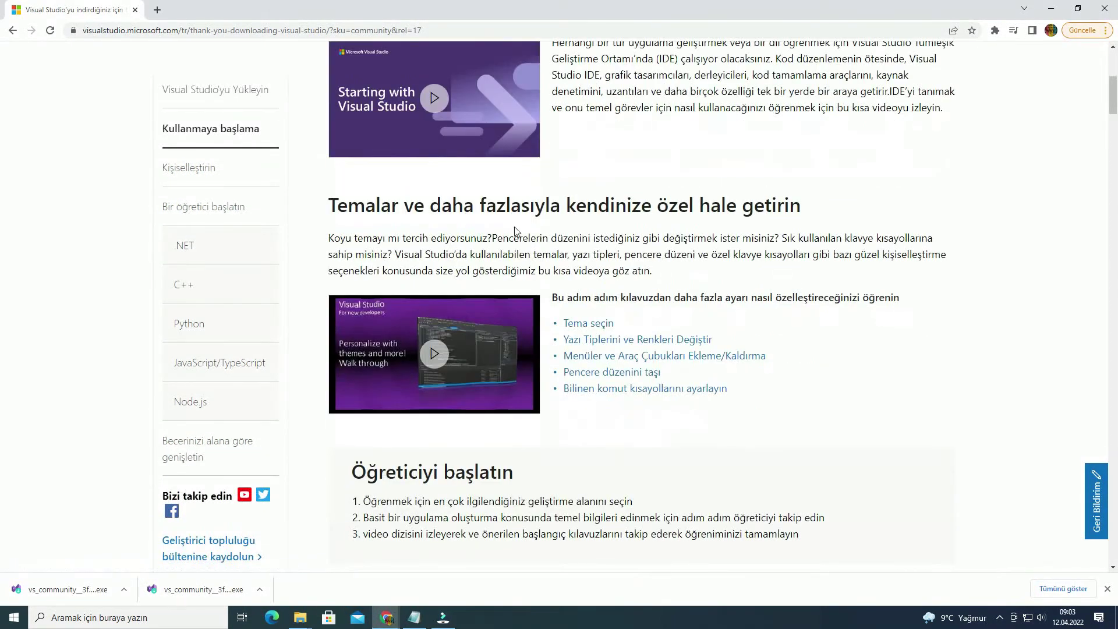
scroll(494, 209, up, 3)
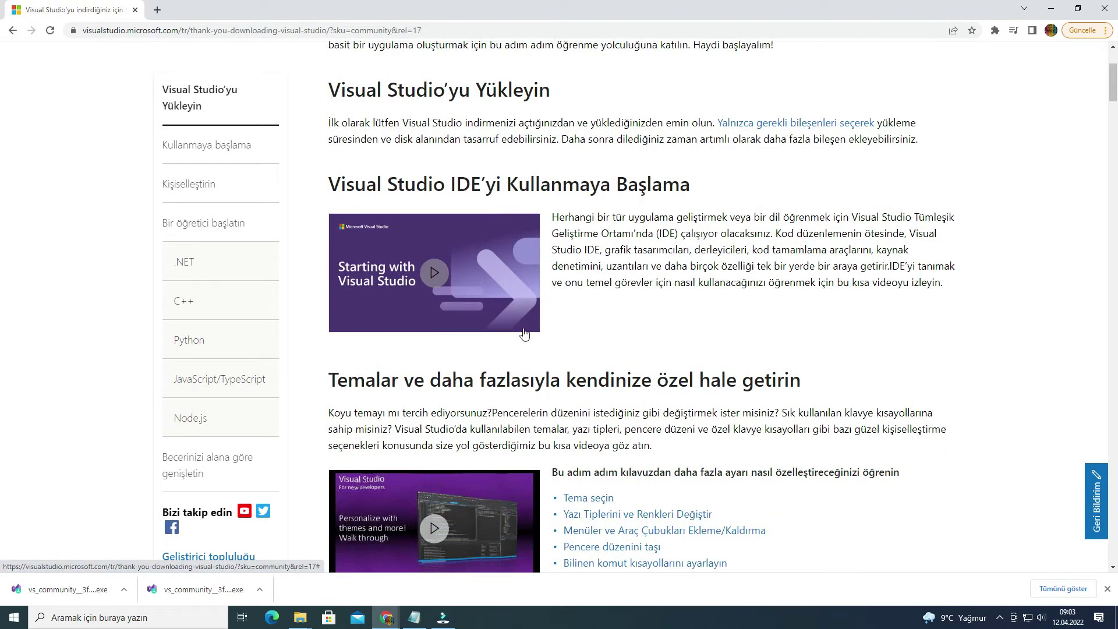
scroll(520, 320, down, 13)
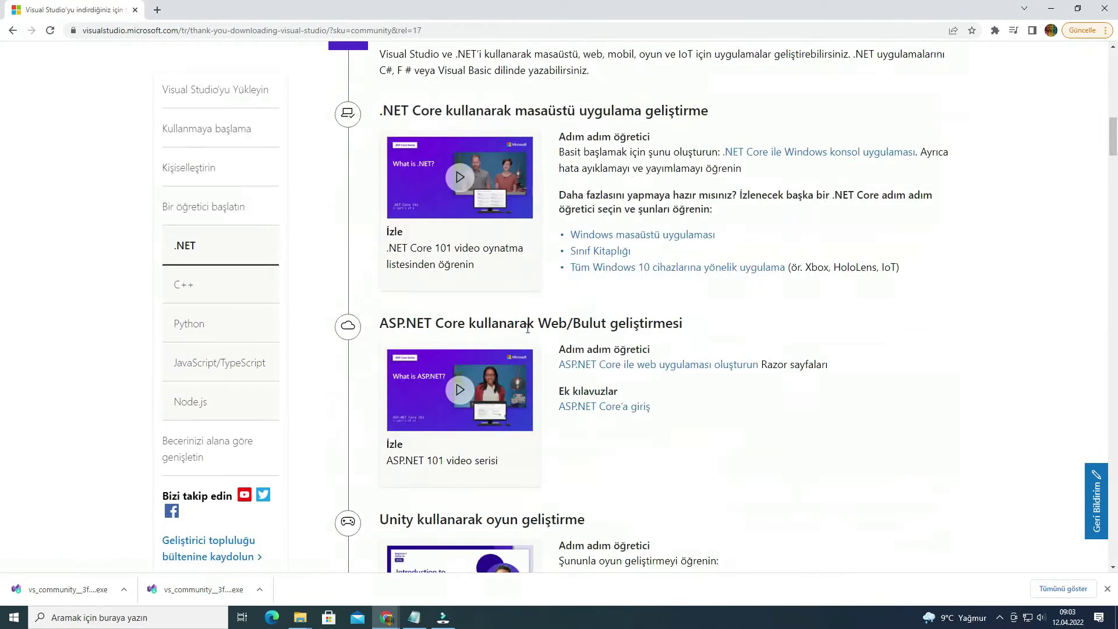
scroll(528, 328, down, 18)
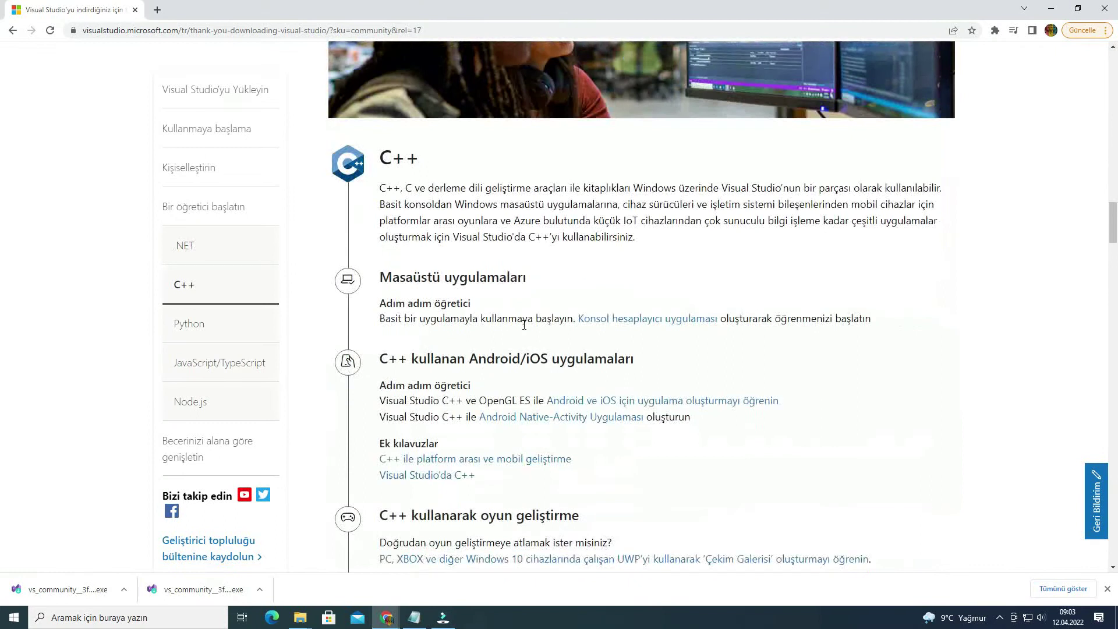
scroll(523, 329, down, 10)
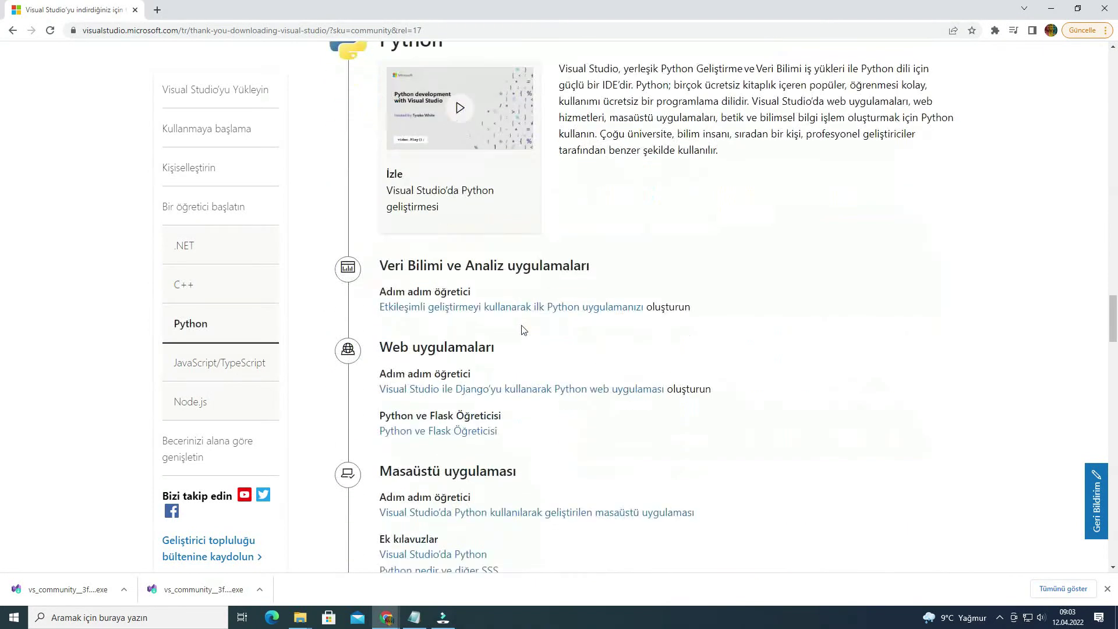
scroll(523, 330, down, 7)
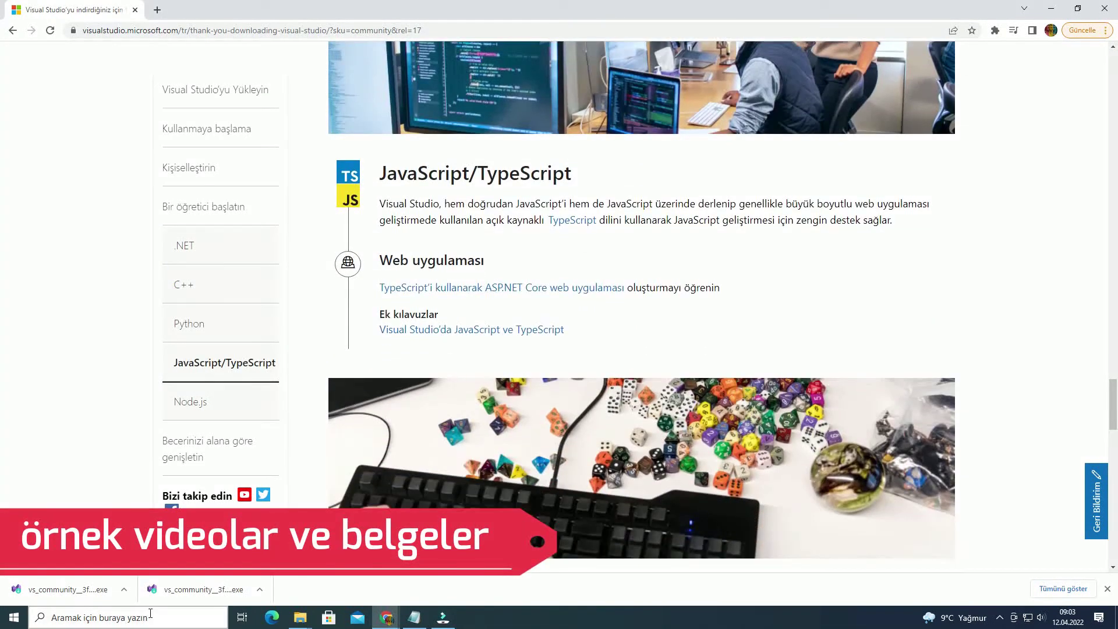
Step: Place the downloaded vs_community installer on the desktop, minimize the browser and move the file to the upper middle
double_click(675, 15)
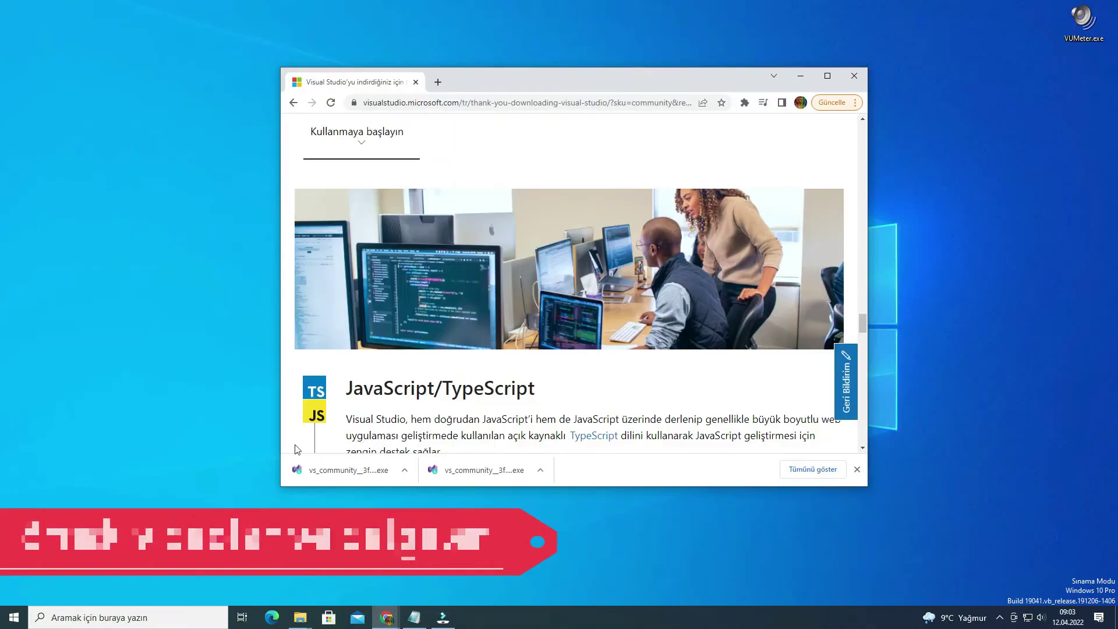
drag(389, 472, 102, 175)
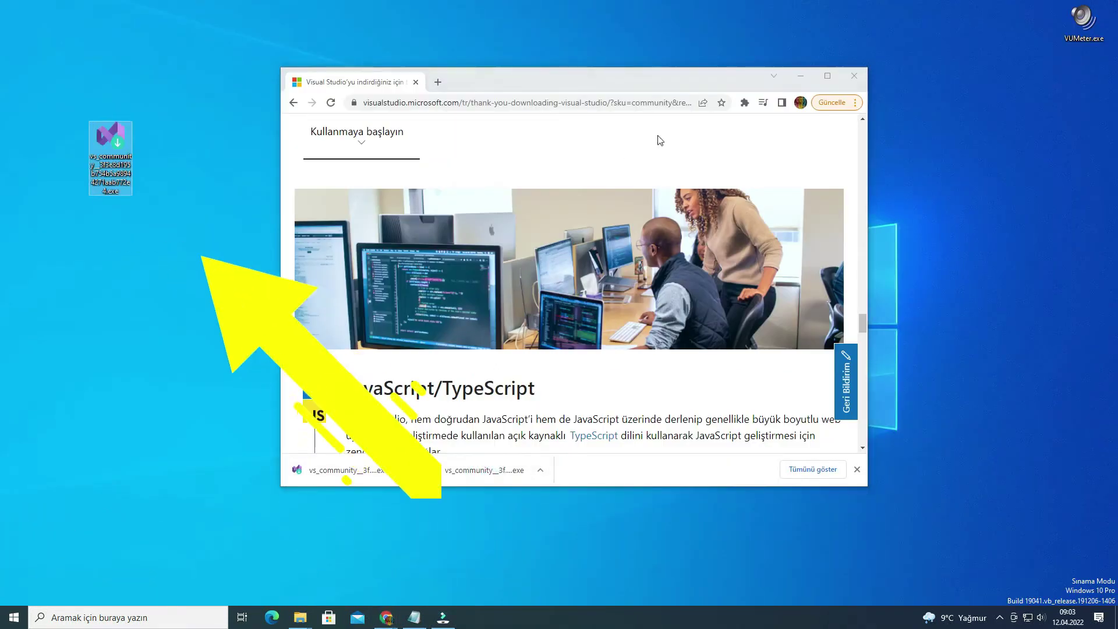
click(799, 77)
drag(123, 137, 582, 96)
Step: Run the vs_community installer from the desktop and accept the licence notice to continue with the setup
click(582, 96)
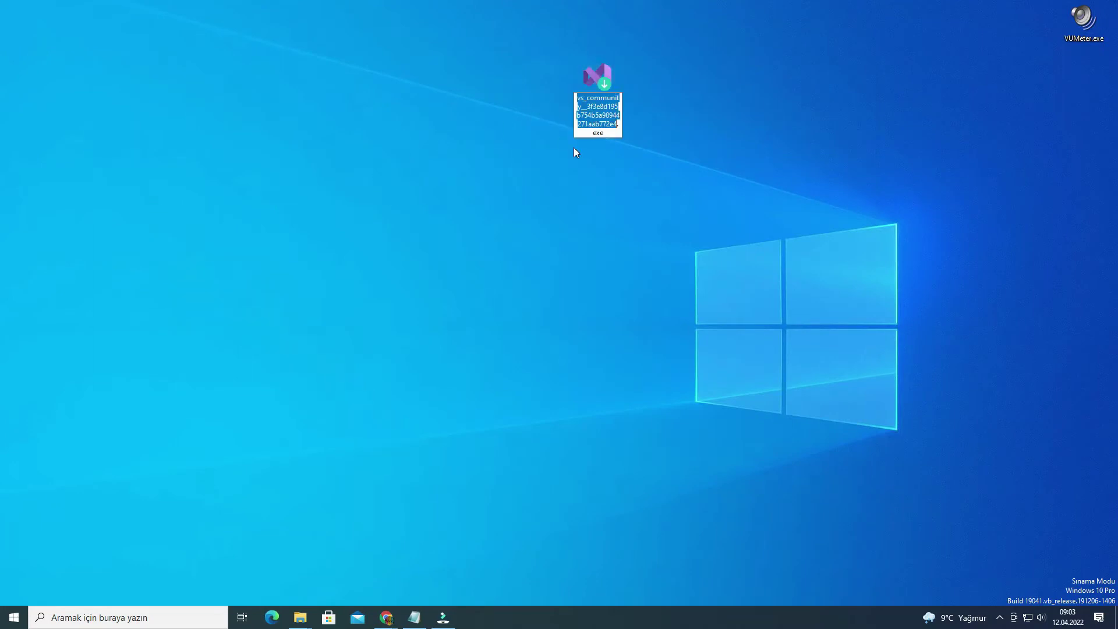
key(Return)
key(Return)
click(609, 322)
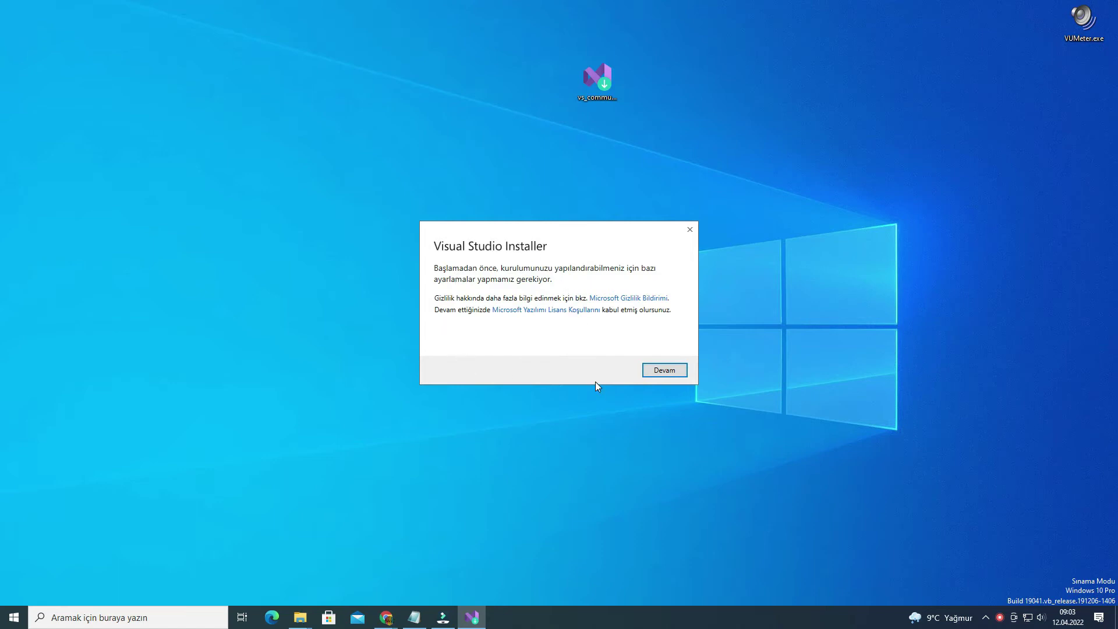
click(663, 372)
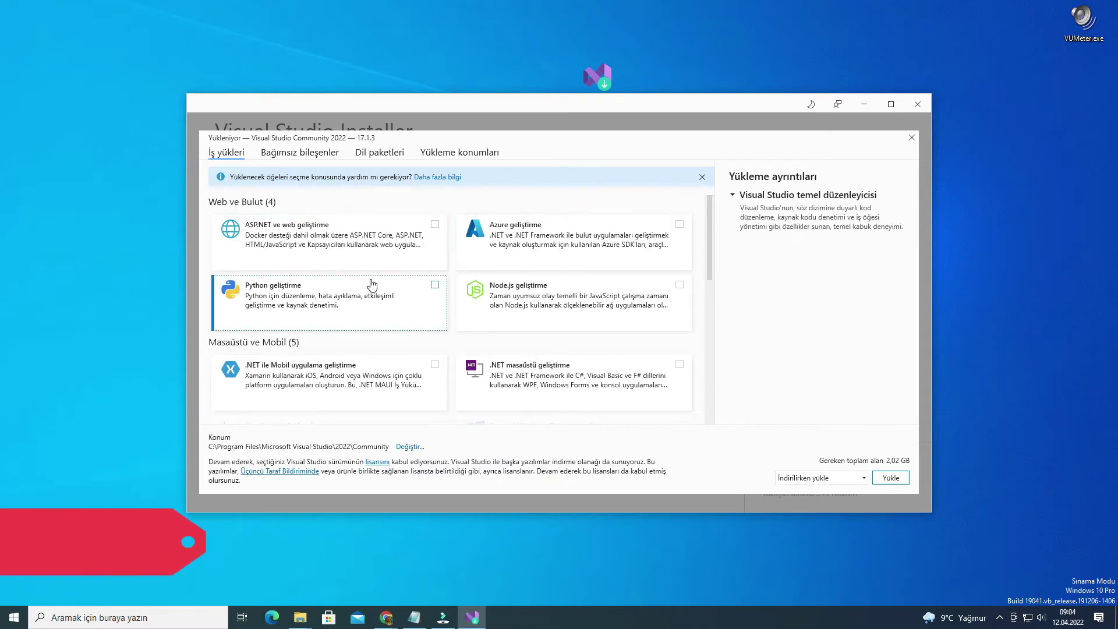
Step: Review the available workloads and select Python geliştirme and Azure geliştirme for installation
scroll(576, 323, down, 1)
scroll(576, 323, down, 1)
scroll(576, 322, down, 5)
scroll(575, 321, up, 7)
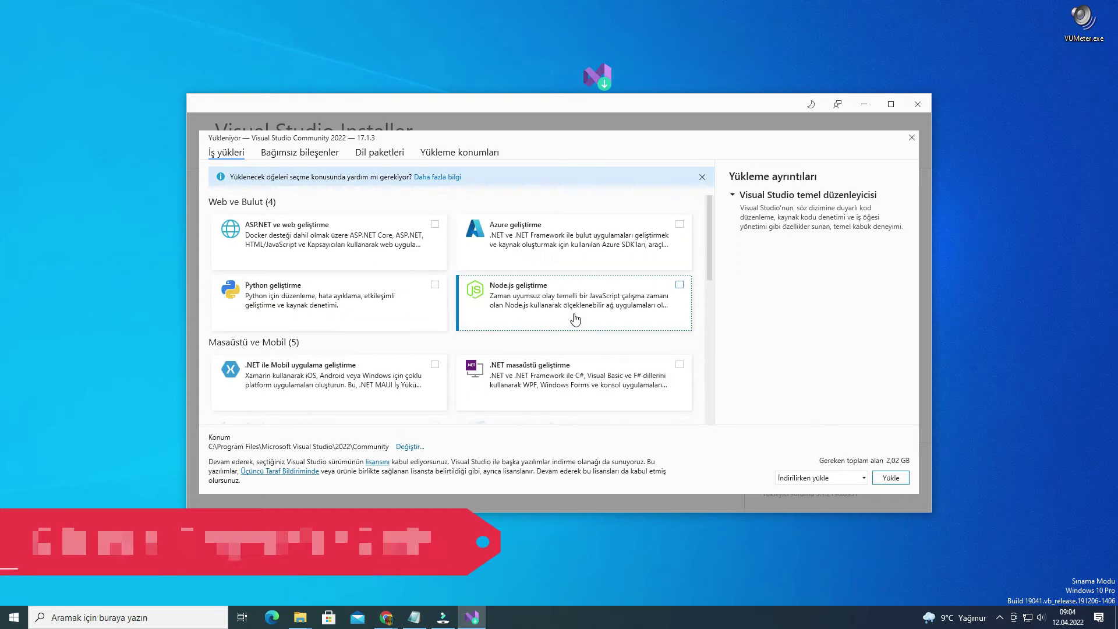
click(435, 285)
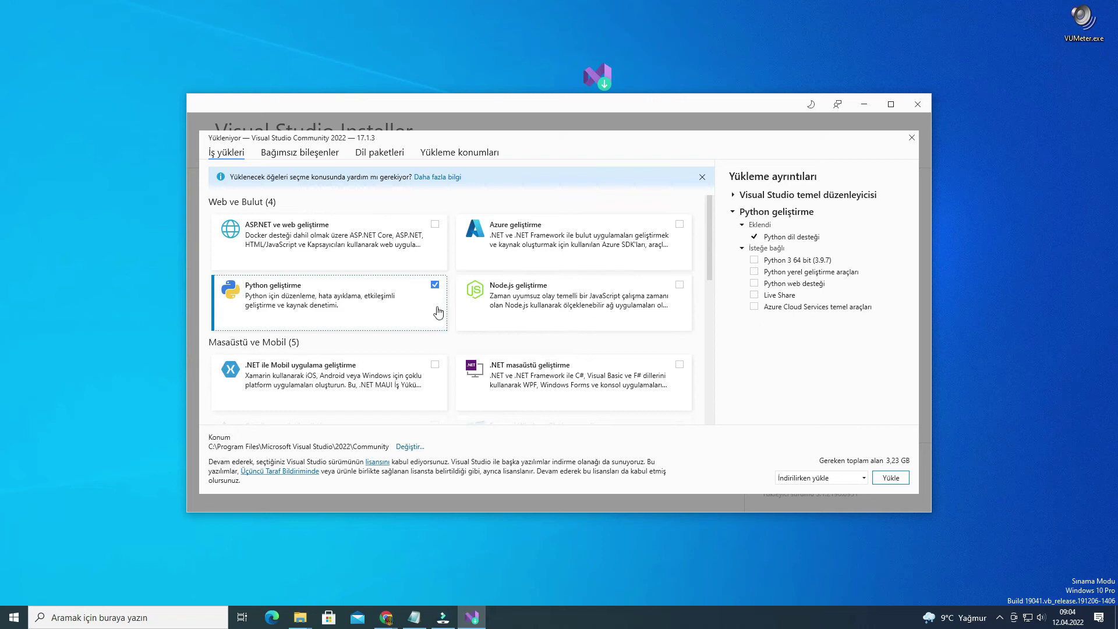
click(680, 225)
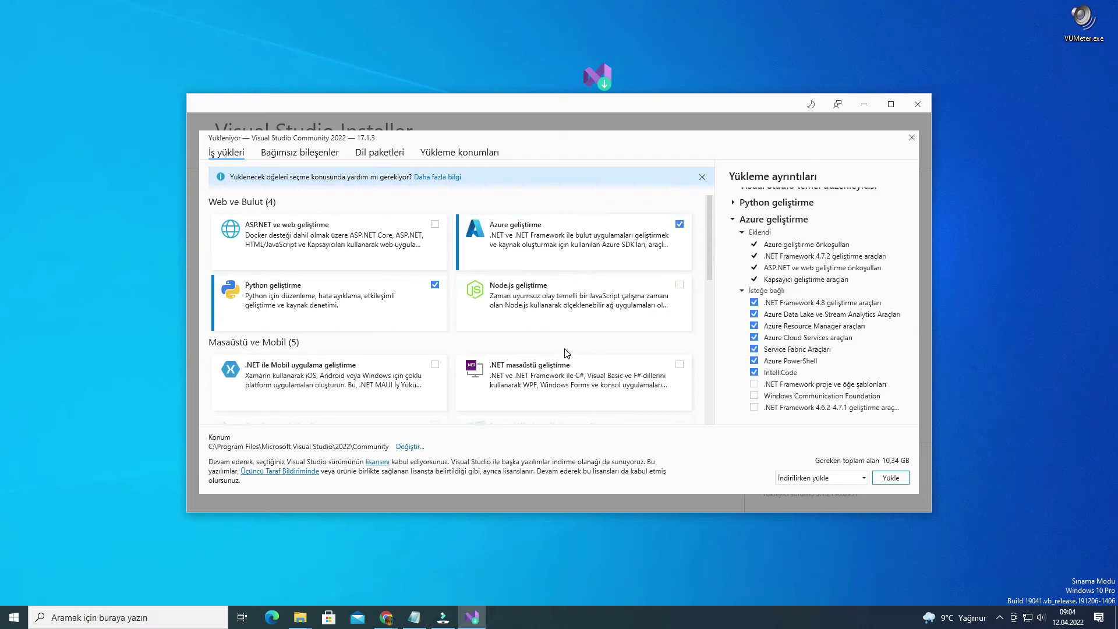
scroll(522, 343, down, 3)
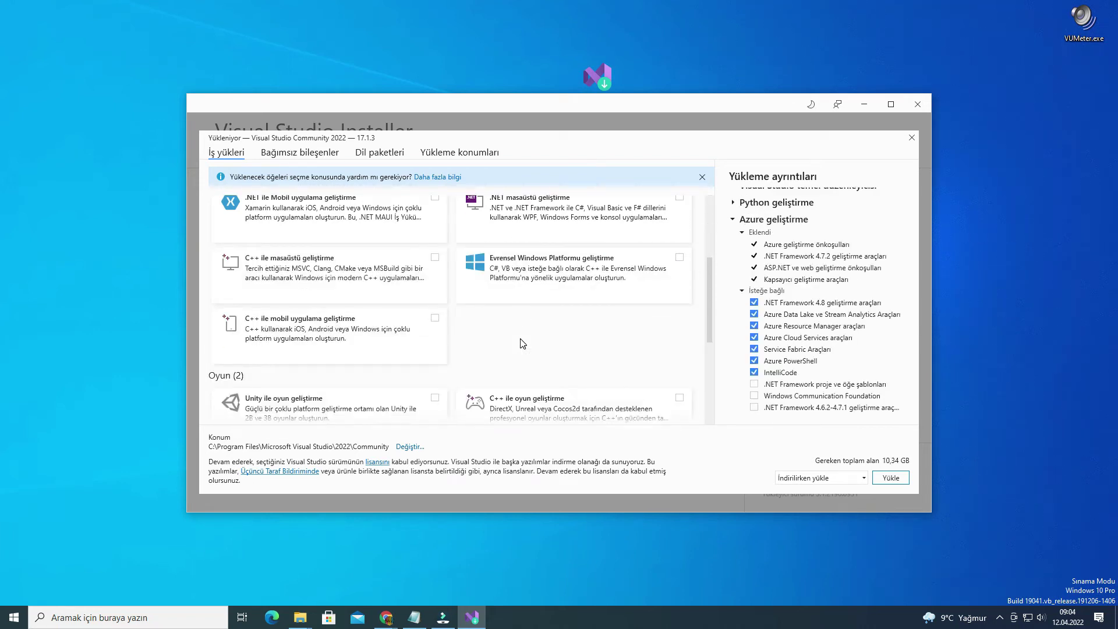
Step: Add the Evrensel Windows Platformu geliştirme workload, review the remaining workloads and start the installation
click(680, 258)
scroll(466, 352, down, 4)
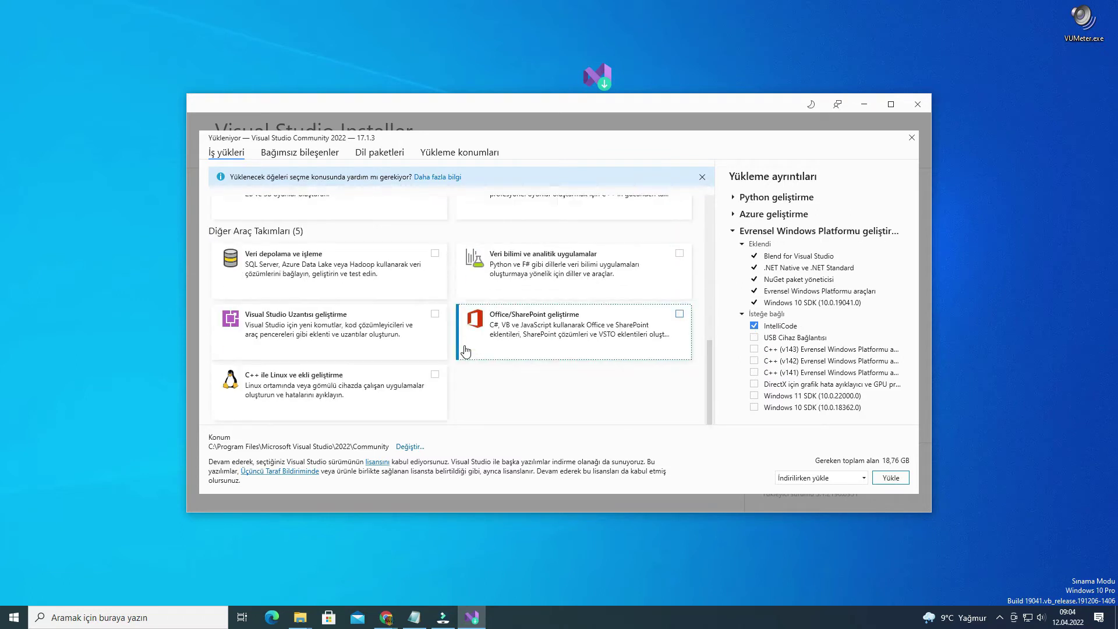
scroll(303, 318, up, 2)
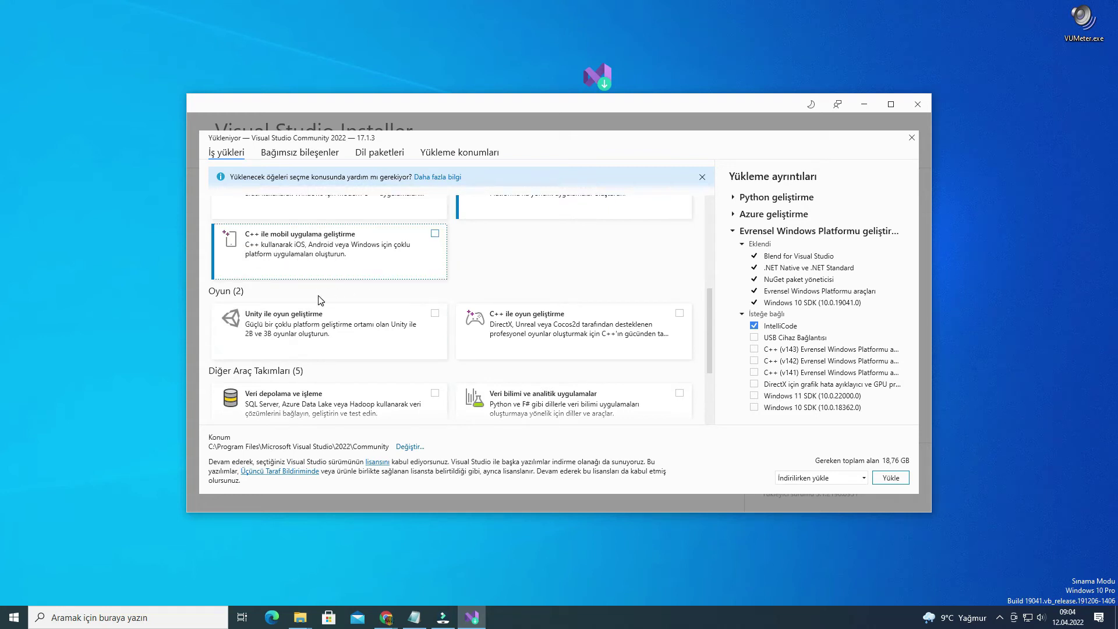
scroll(319, 296, up, 2)
scroll(382, 320, down, 2)
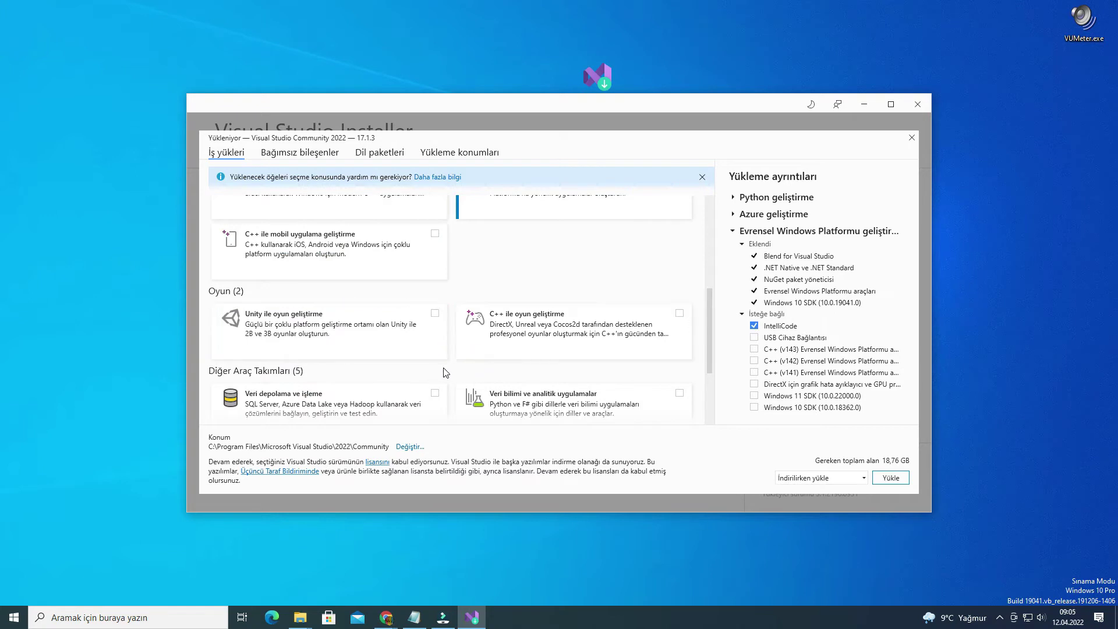
click(905, 480)
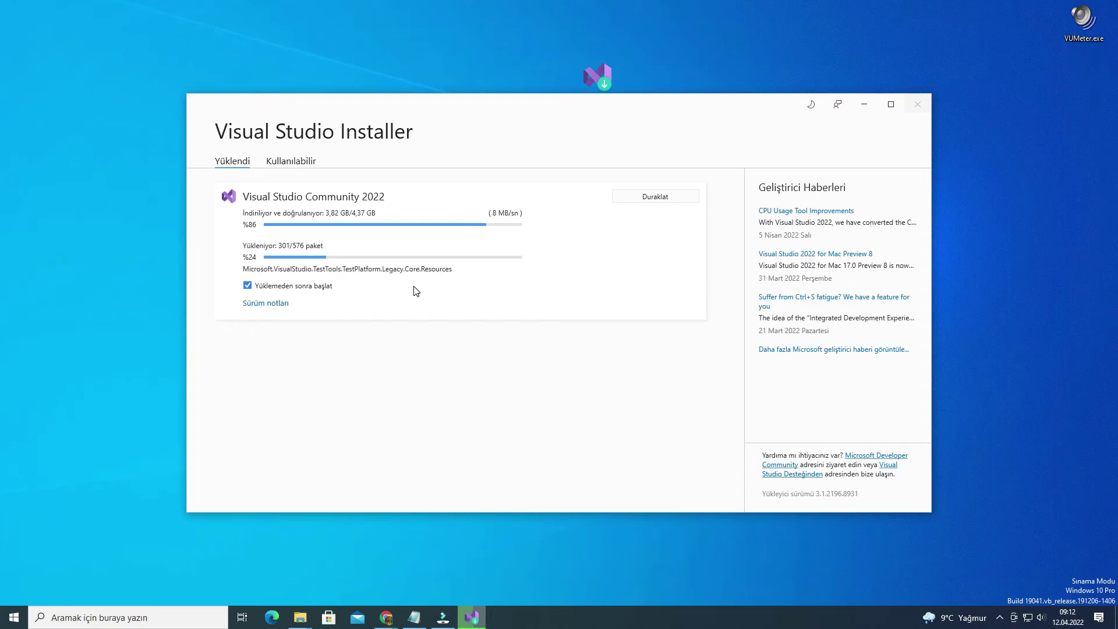
Step: Close the browser window with the release notes and minimize the Visual Studio Installer
click(1099, 445)
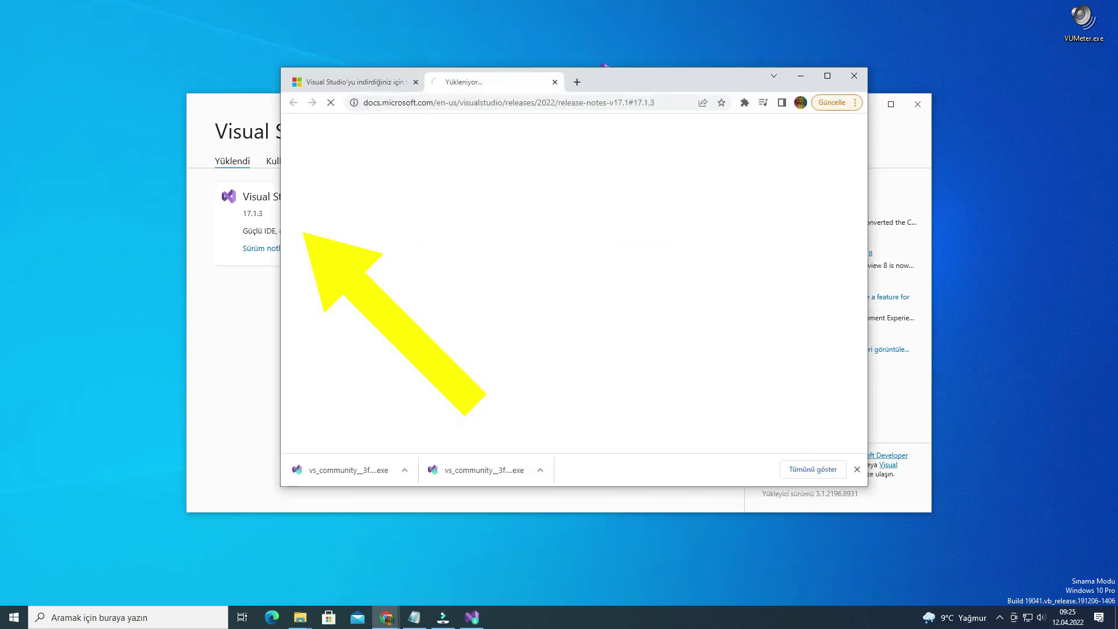
click(855, 74)
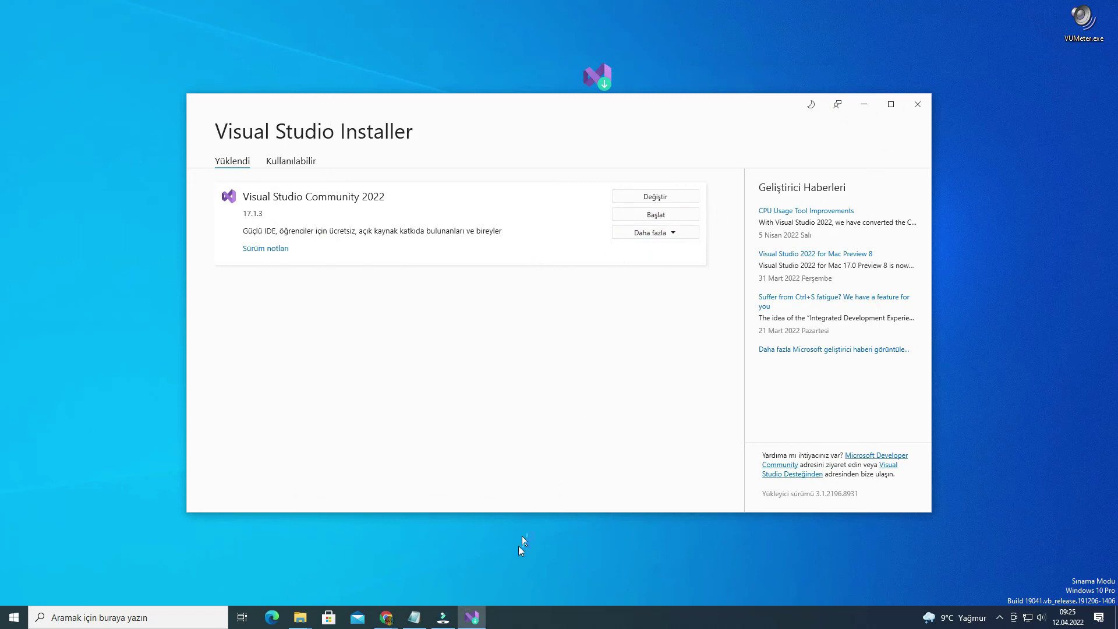
click(472, 618)
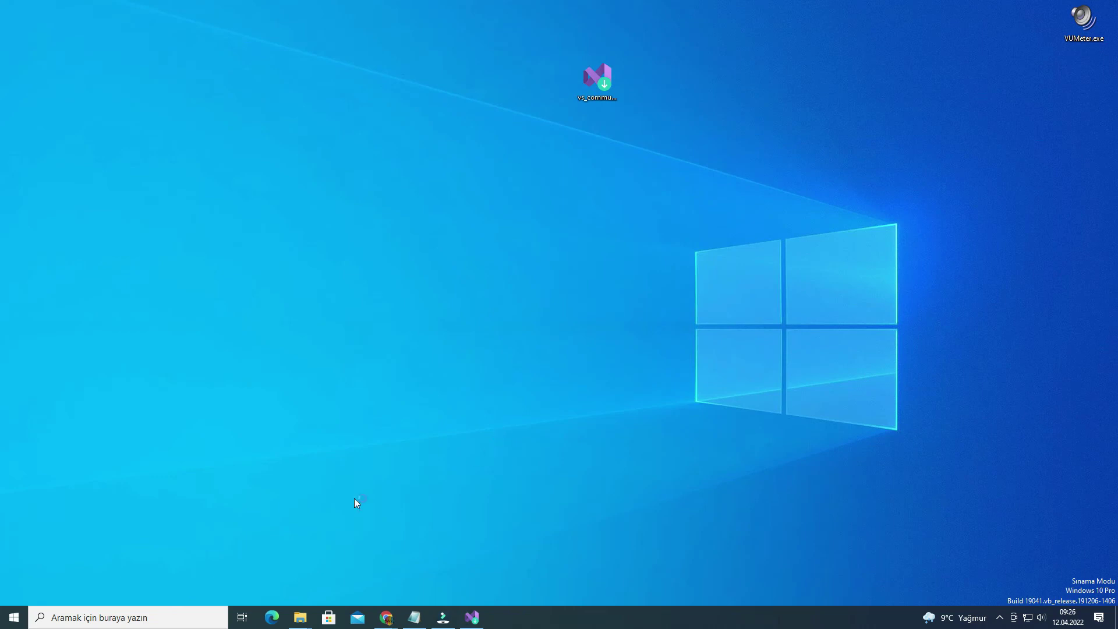
Step: Look for Visual Studio among the installed apps and search Windows for "vis"
key(super)
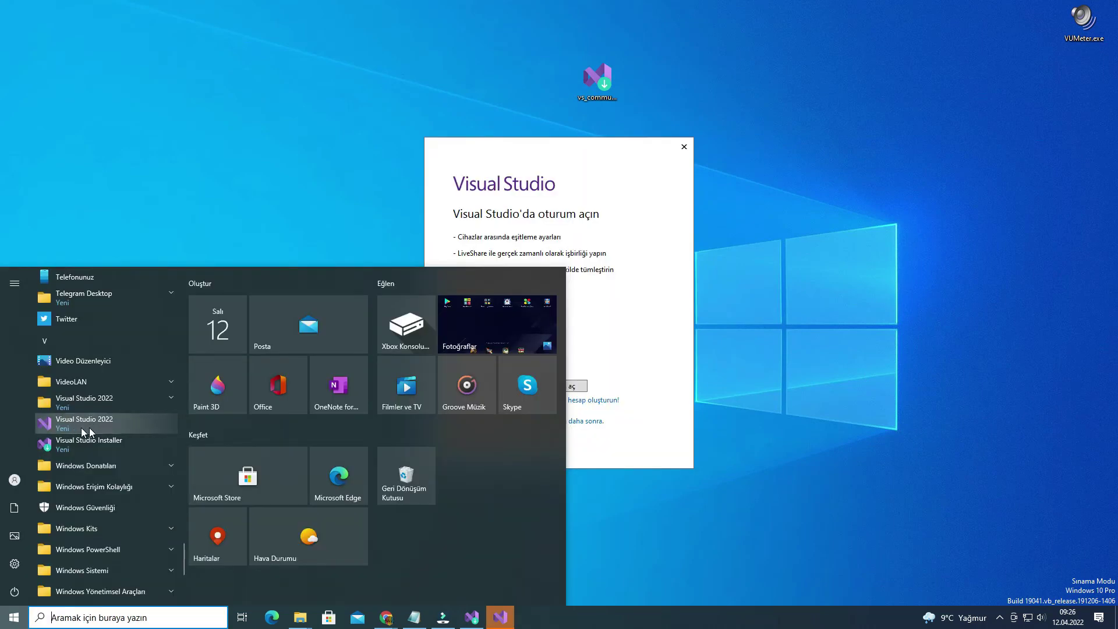
click(82, 444)
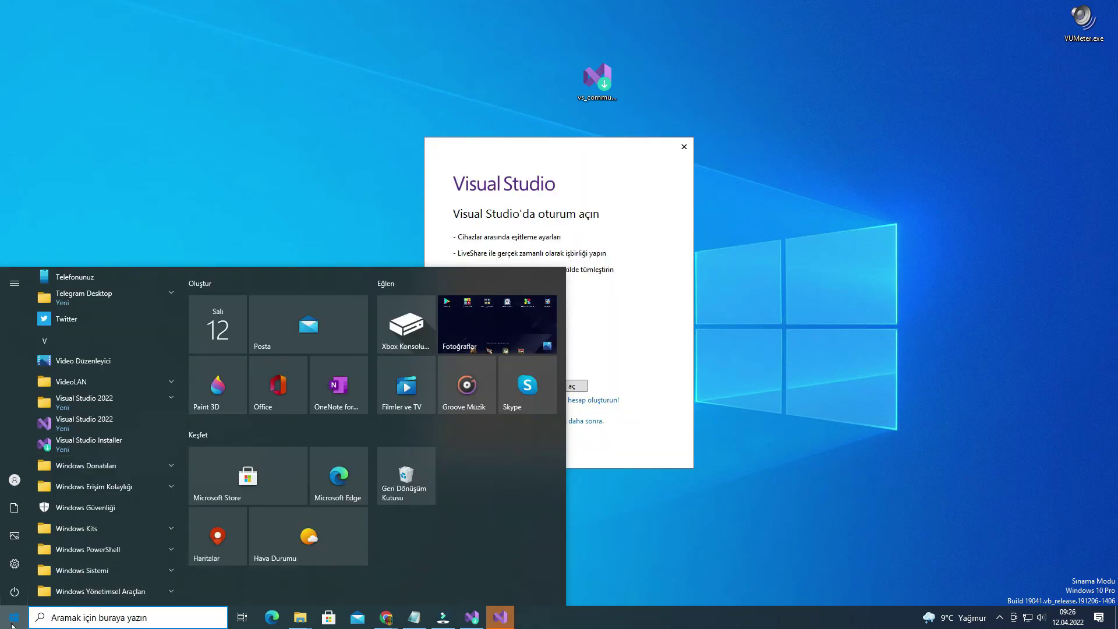
click(98, 621)
text(visş)
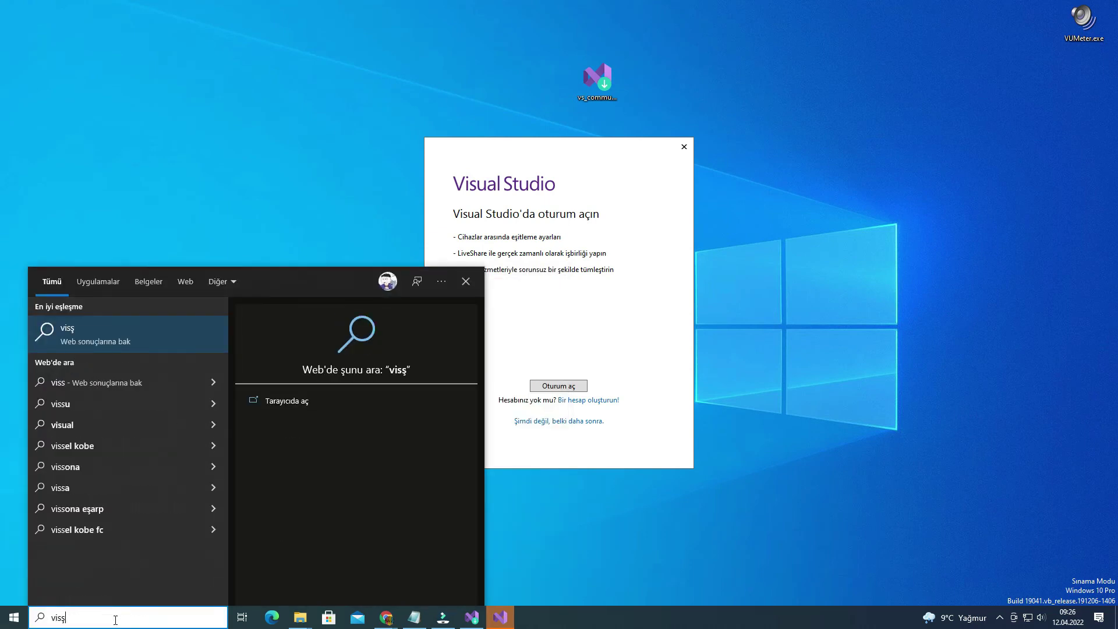
key(BackSpace)
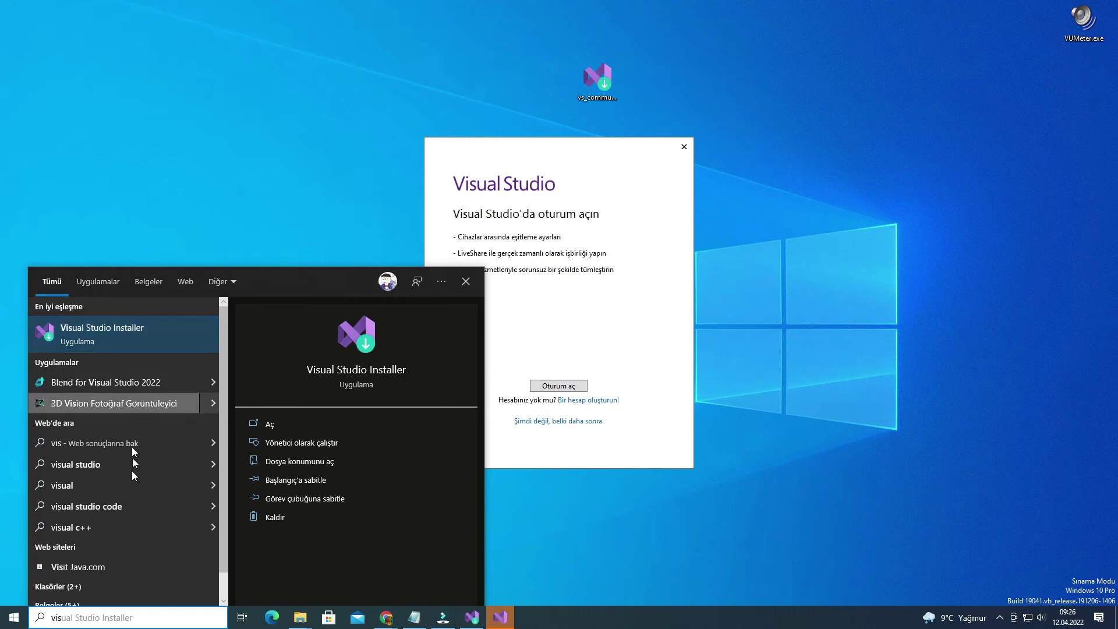
click(149, 491)
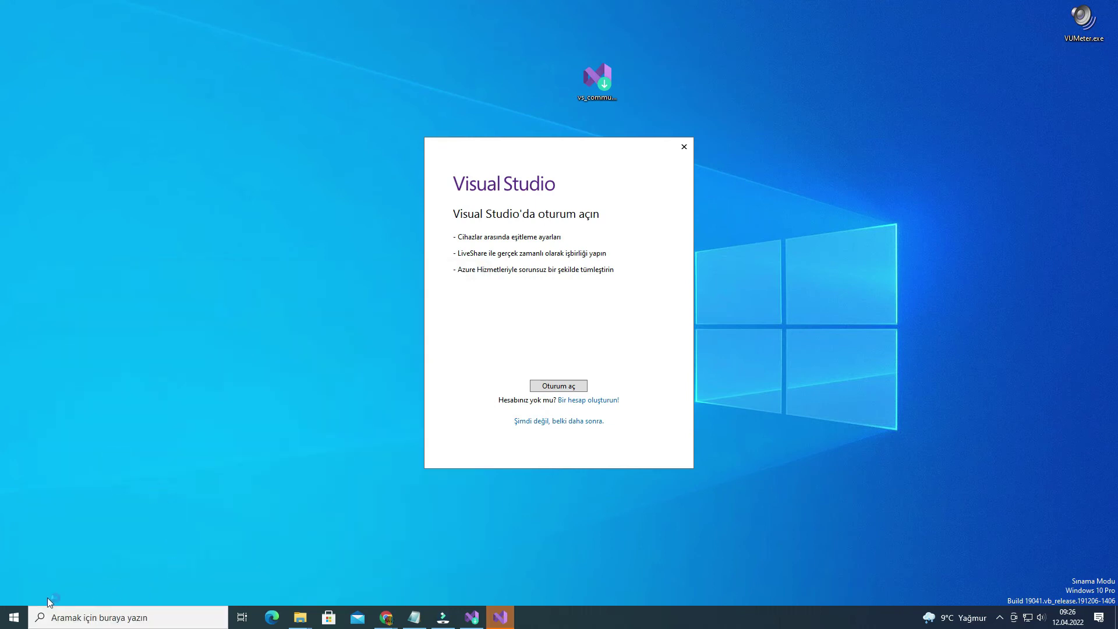
Step: Locate the Visual Studio 2022 and Visual Studio Installer entries in the list of installed apps
click(13, 618)
scroll(68, 506, down, 5)
scroll(88, 466, down, 4)
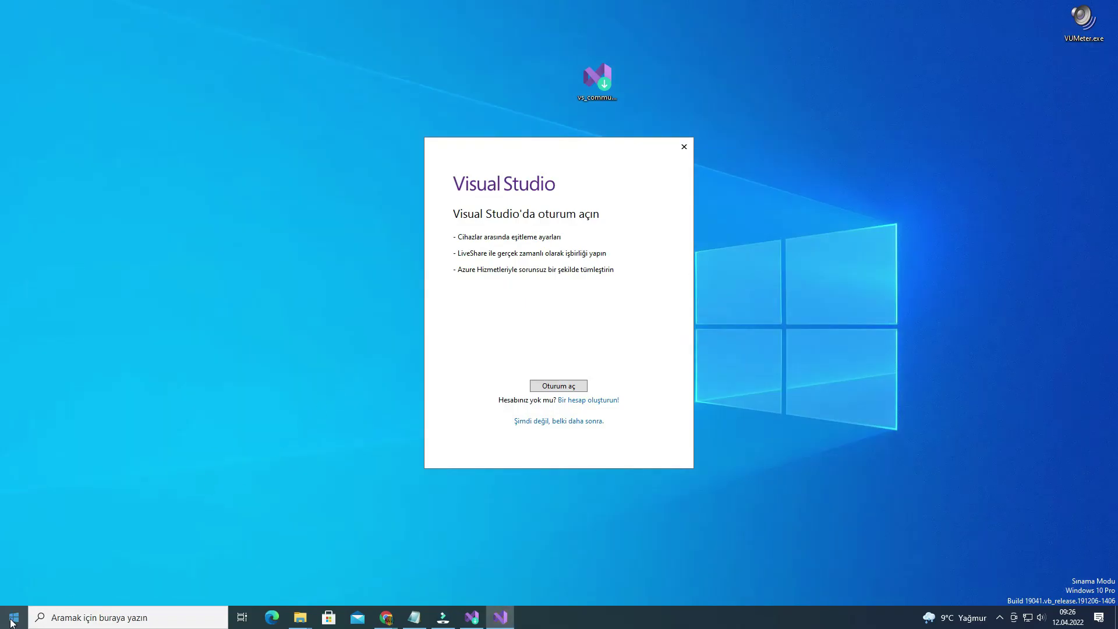
click(12, 621)
scroll(68, 492, down, 10)
scroll(71, 496, down, 15)
scroll(71, 497, down, 5)
scroll(71, 496, up, 8)
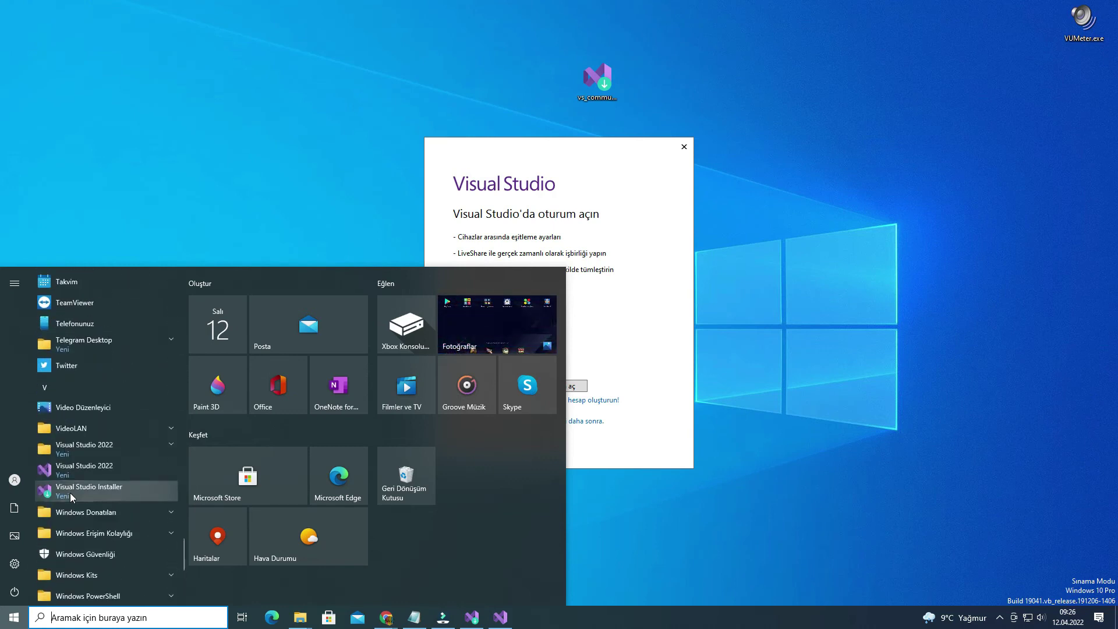
click(118, 477)
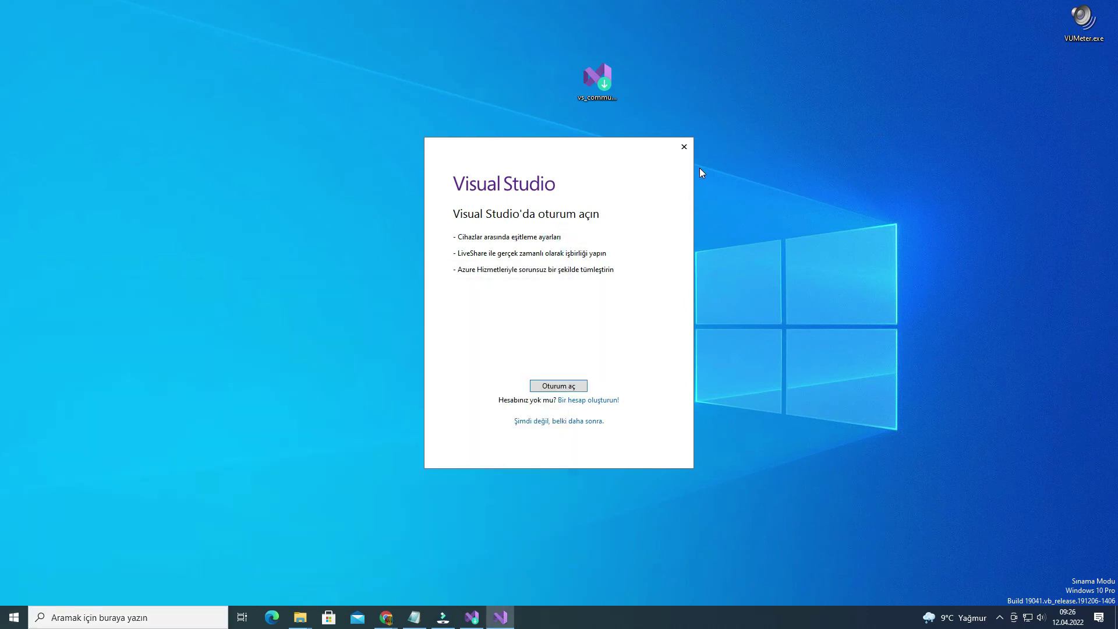
Step: Exit Visual Studio at the sign-in window and relaunch Visual Studio 2022 from the list of installed apps
click(685, 147)
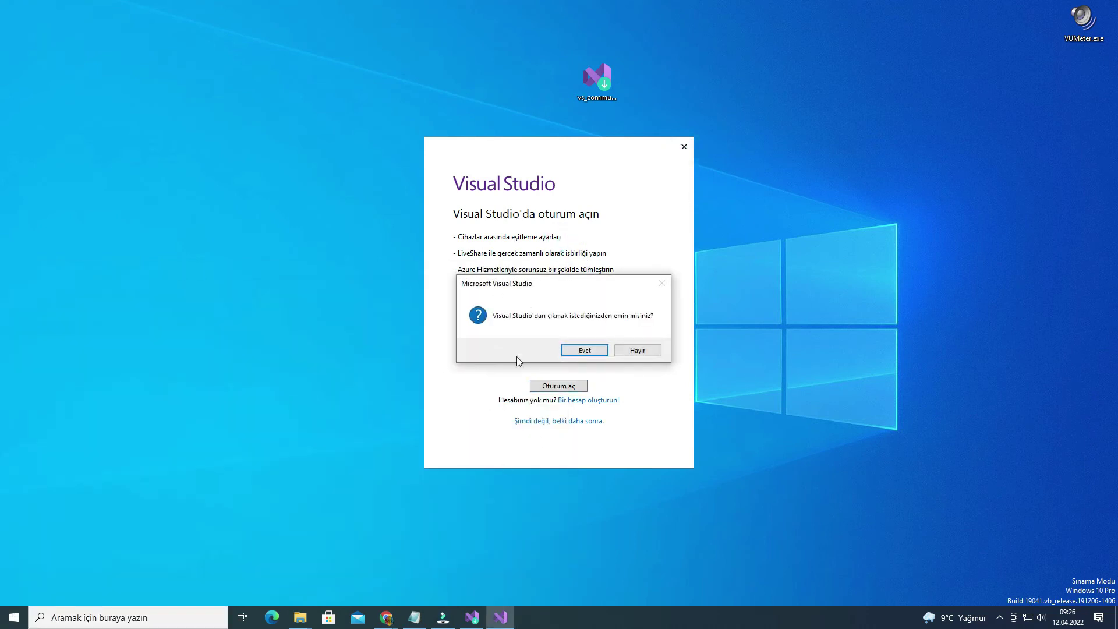
click(584, 350)
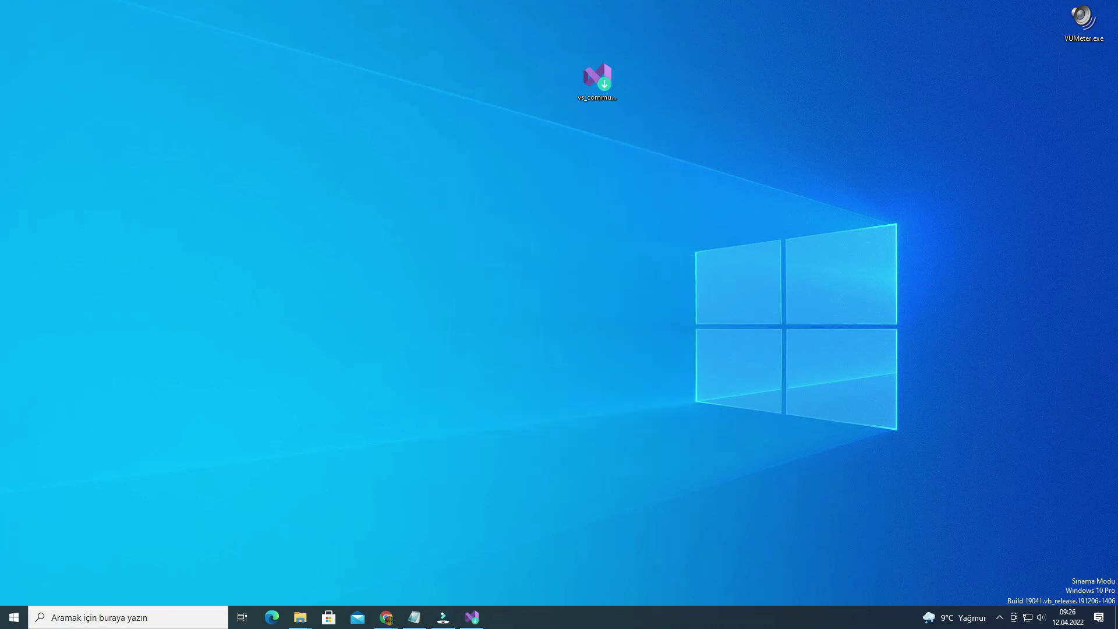
click(27, 616)
scroll(61, 492, down, 15)
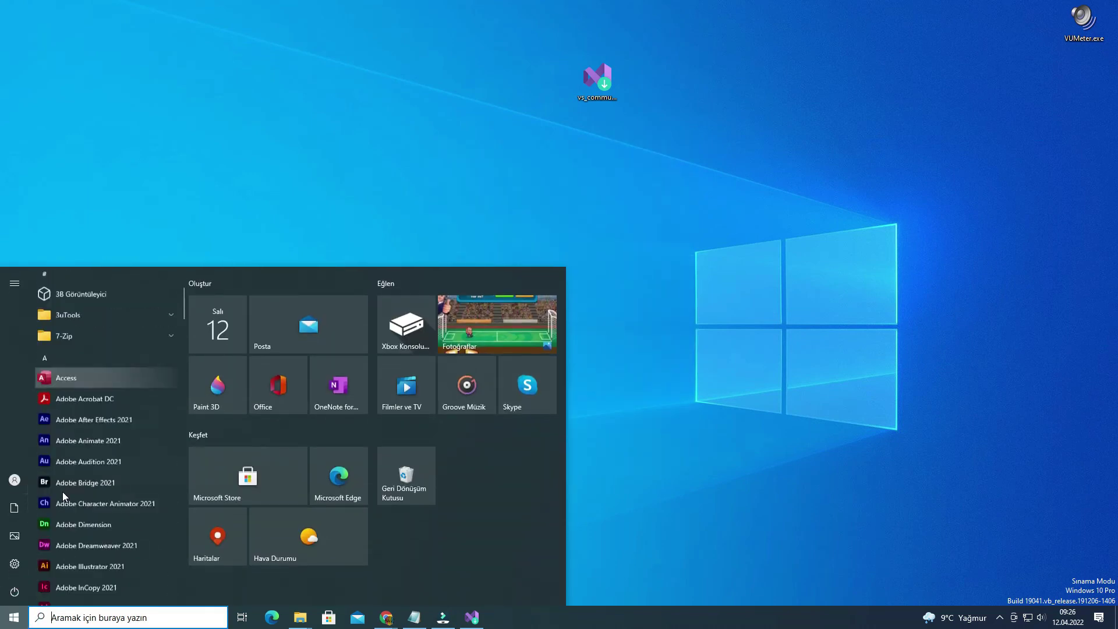
scroll(64, 494, down, 15)
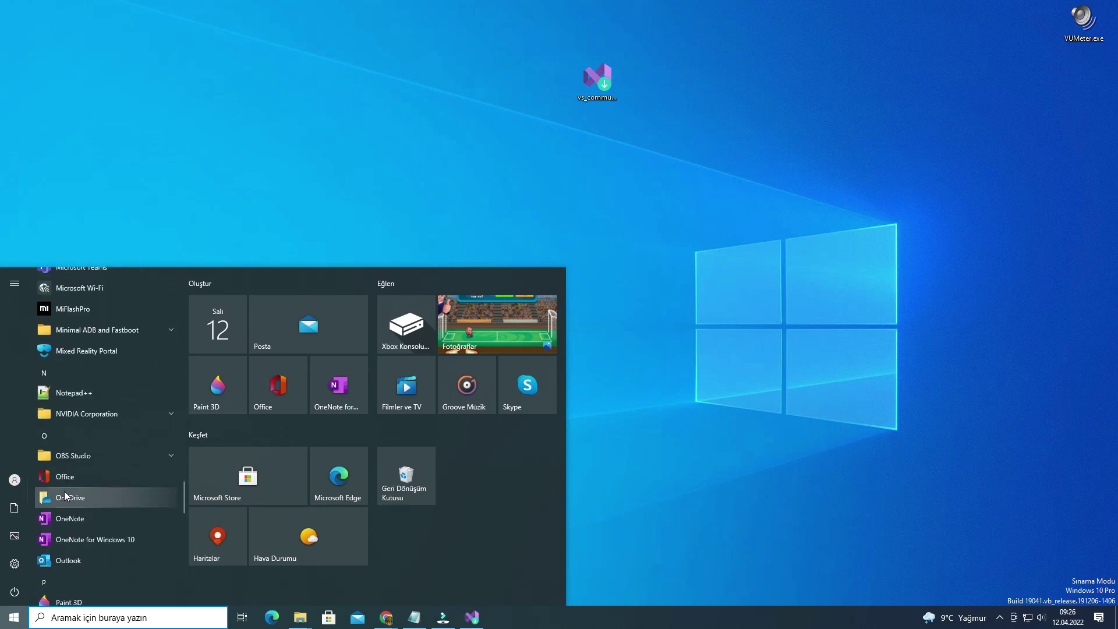
scroll(64, 495, down, 8)
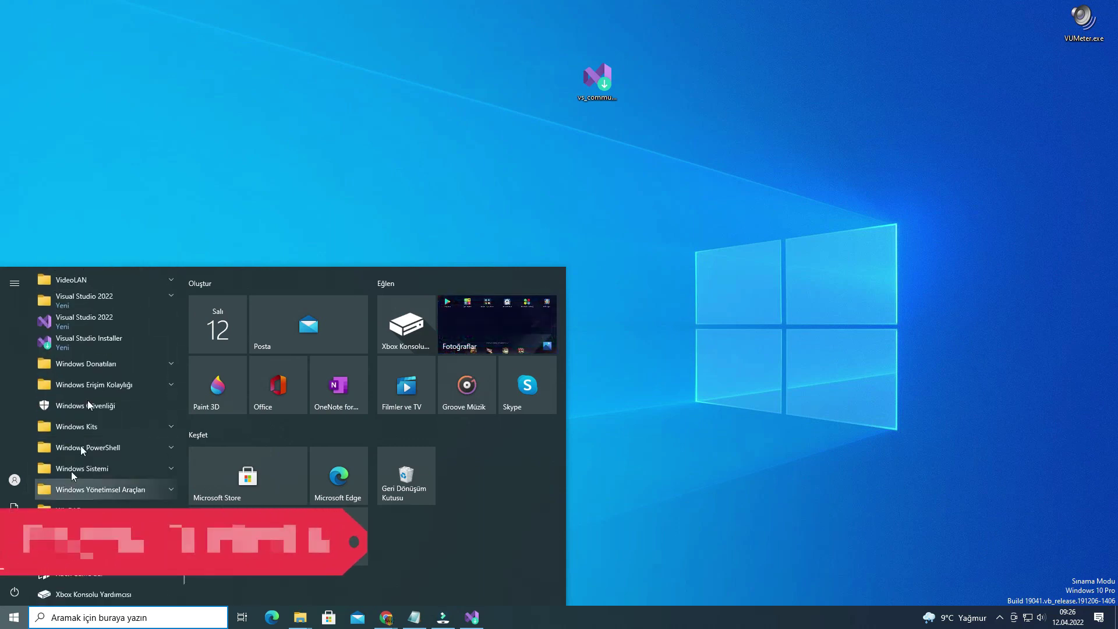
click(88, 325)
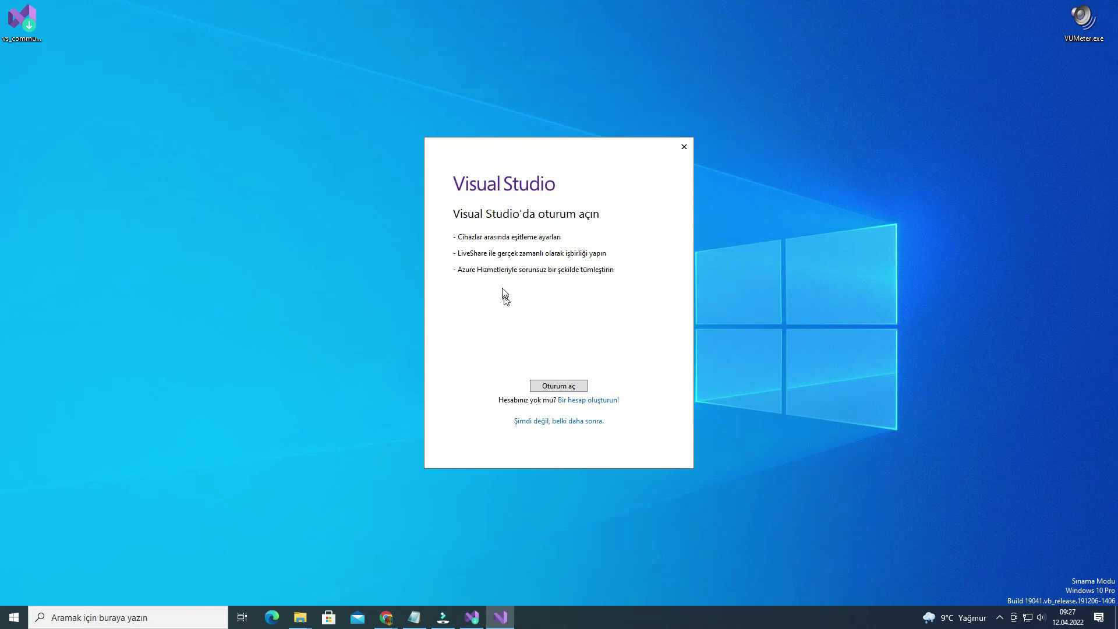
Step: Skip signing in, choose the Açık colour theme and start Visual Studio
click(531, 421)
click(543, 422)
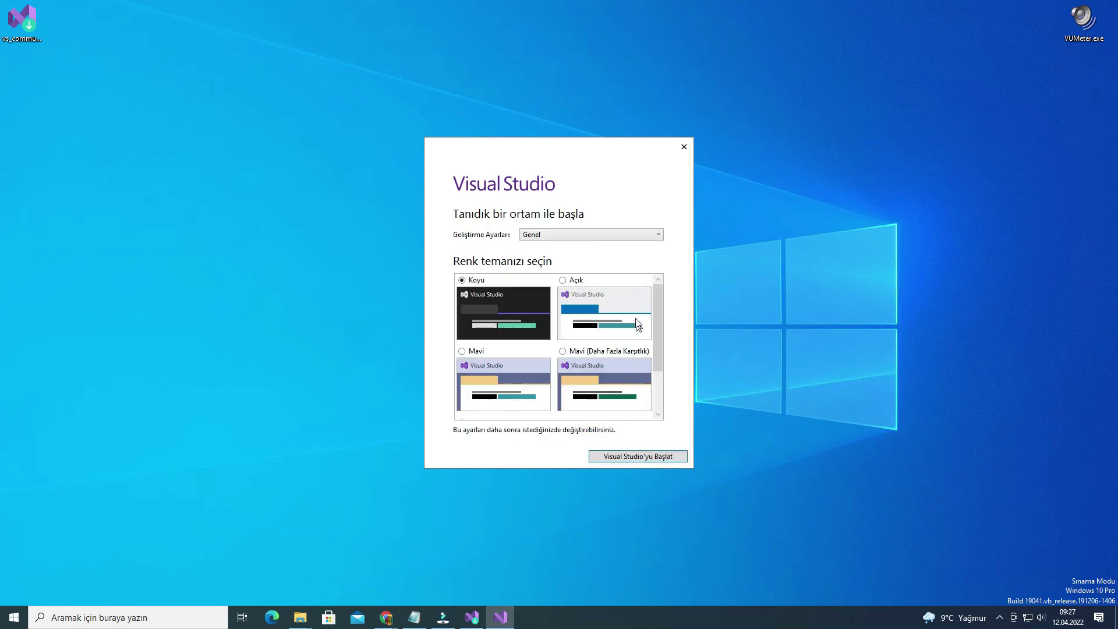
drag(659, 306, 659, 362)
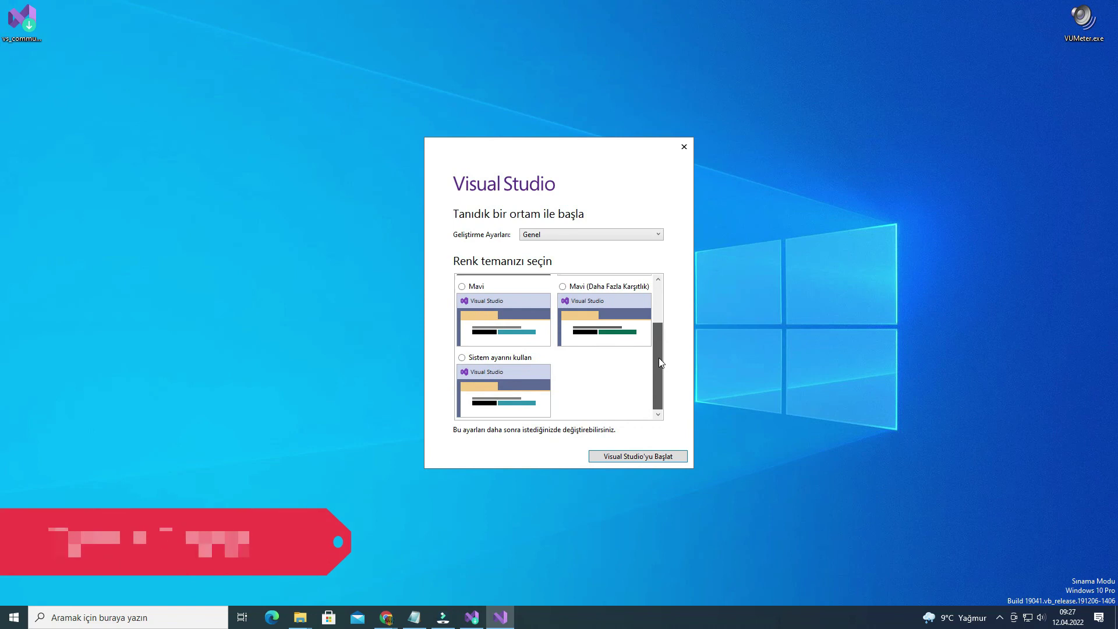
scroll(659, 362, up, 3)
click(562, 280)
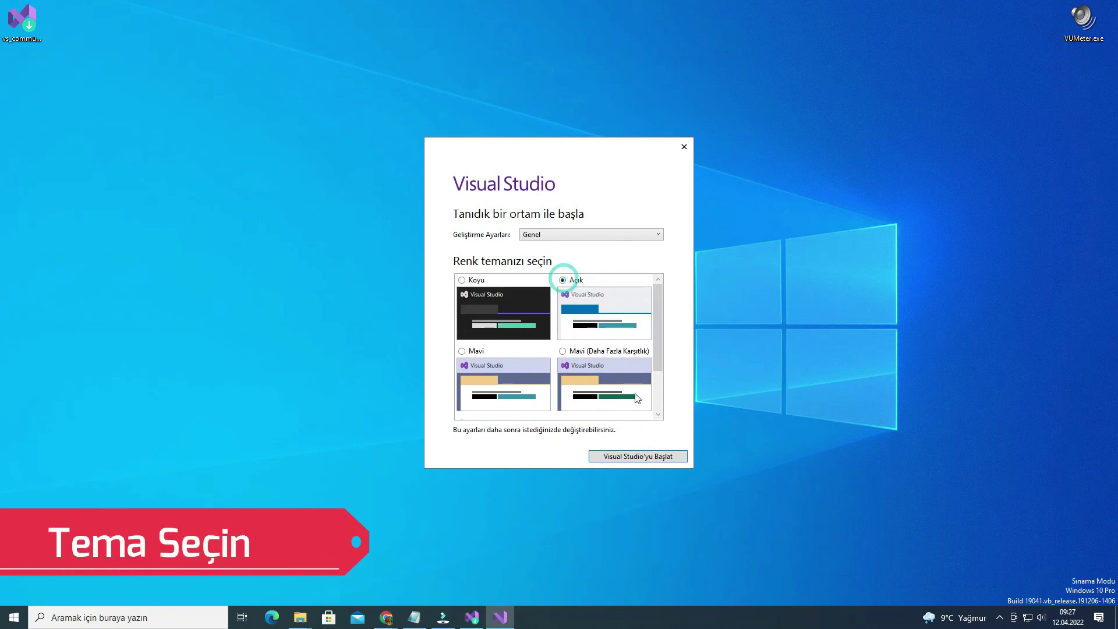
click(633, 457)
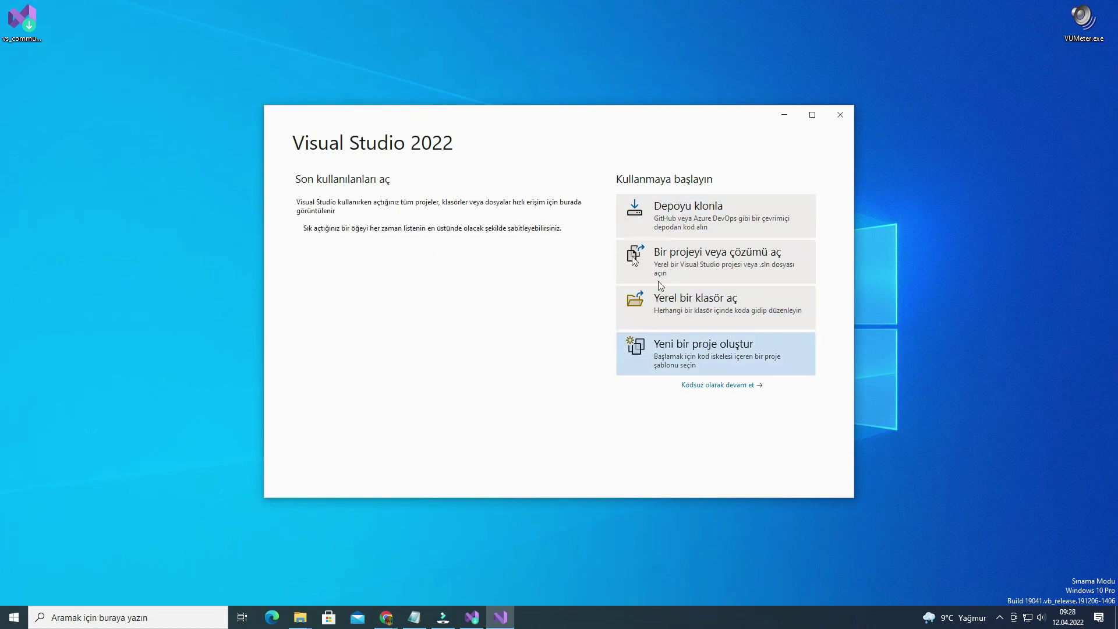
Step: Continue to the main window without code and start creating a new project
click(719, 386)
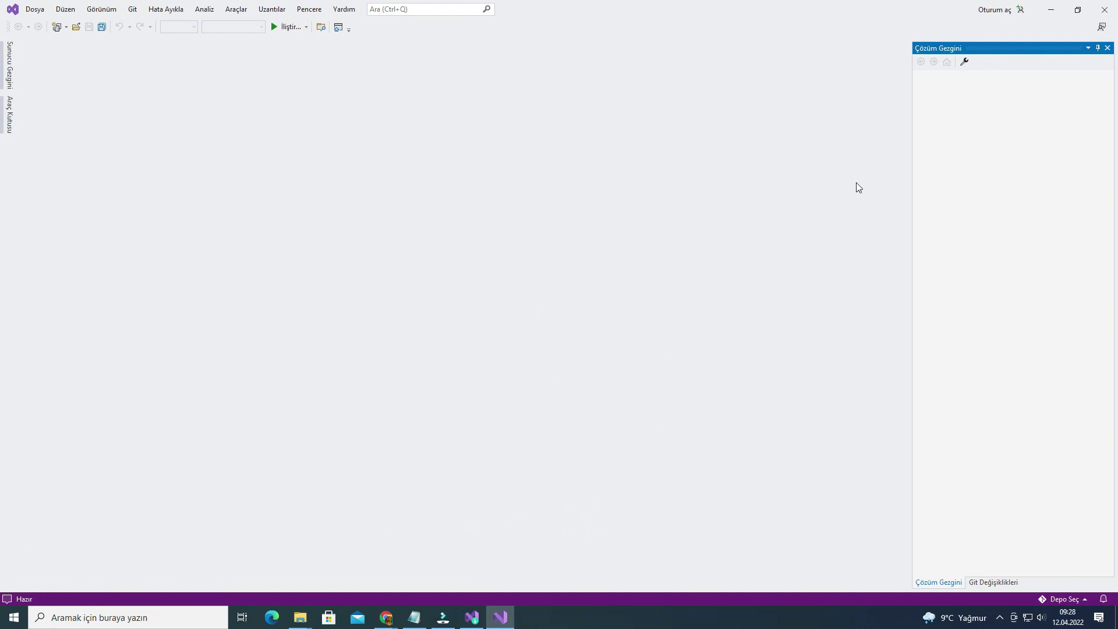
click(36, 9)
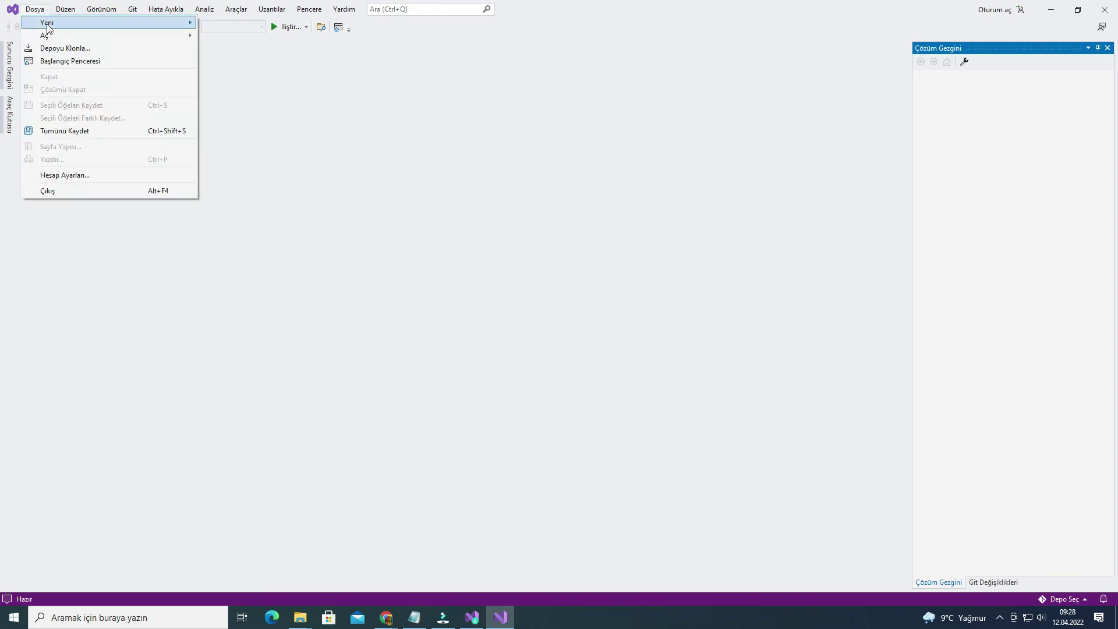
click(47, 25)
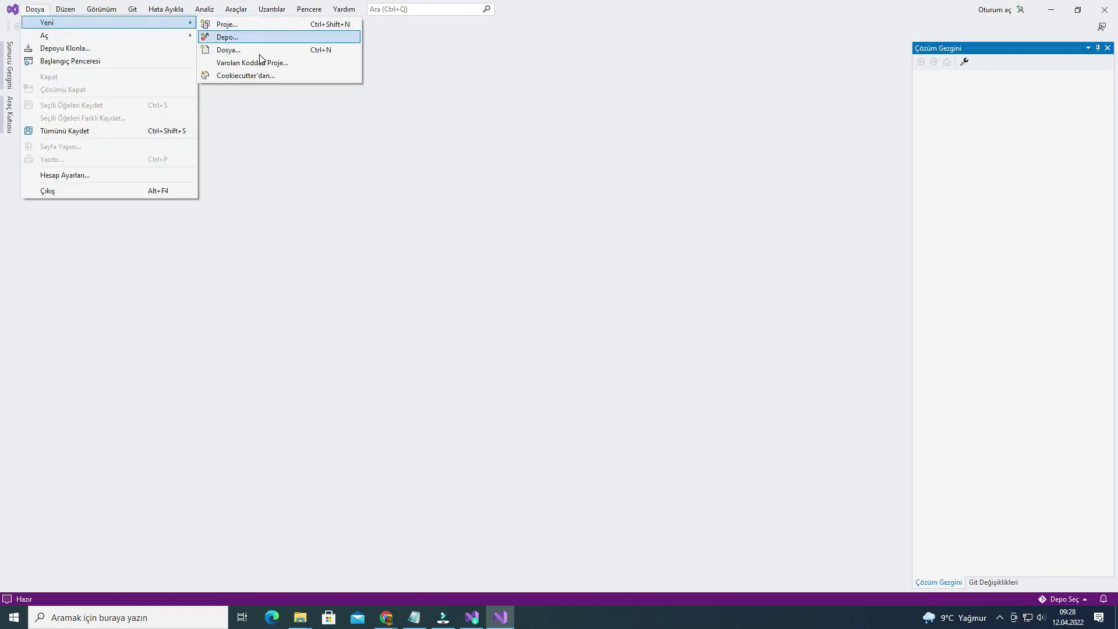
click(219, 25)
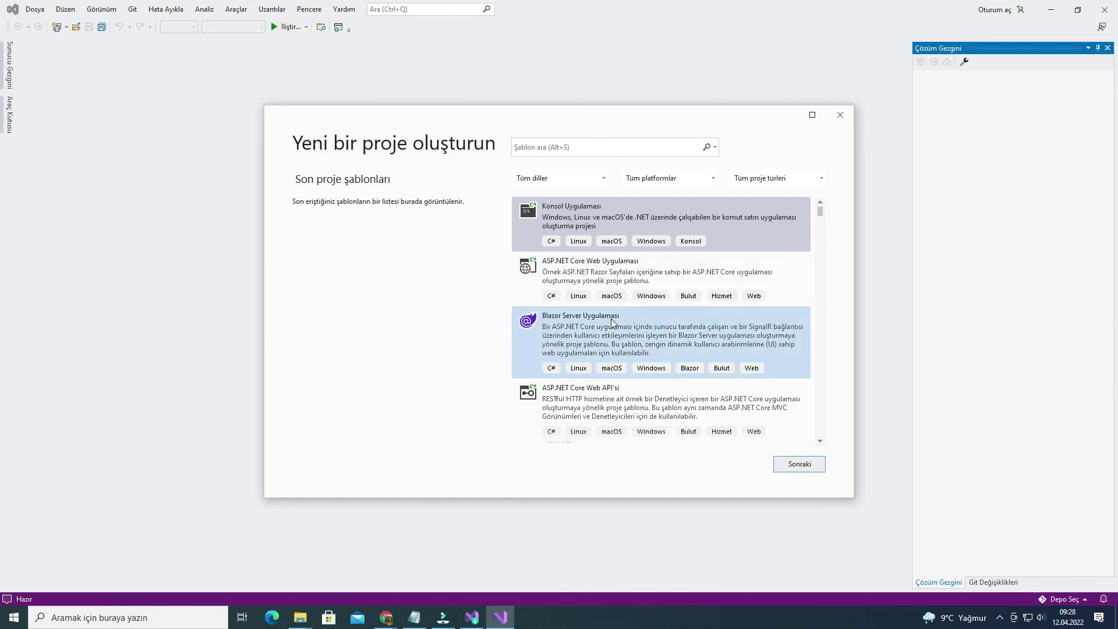
Step: Browse the available project templates and search them for "andro"
scroll(633, 323, down, 2)
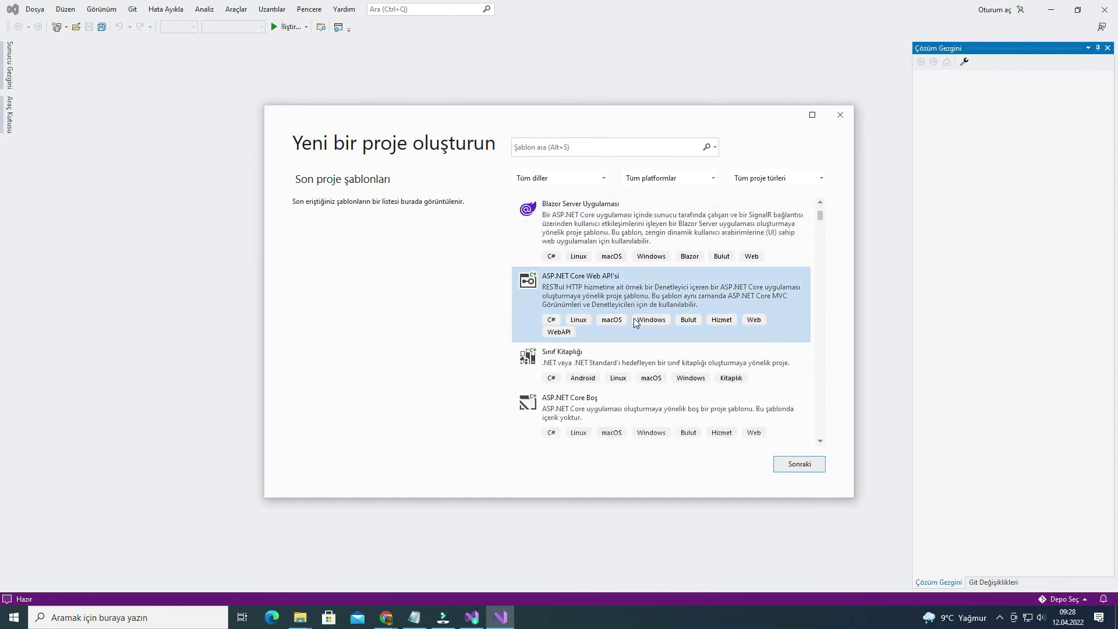
scroll(635, 324, down, 1)
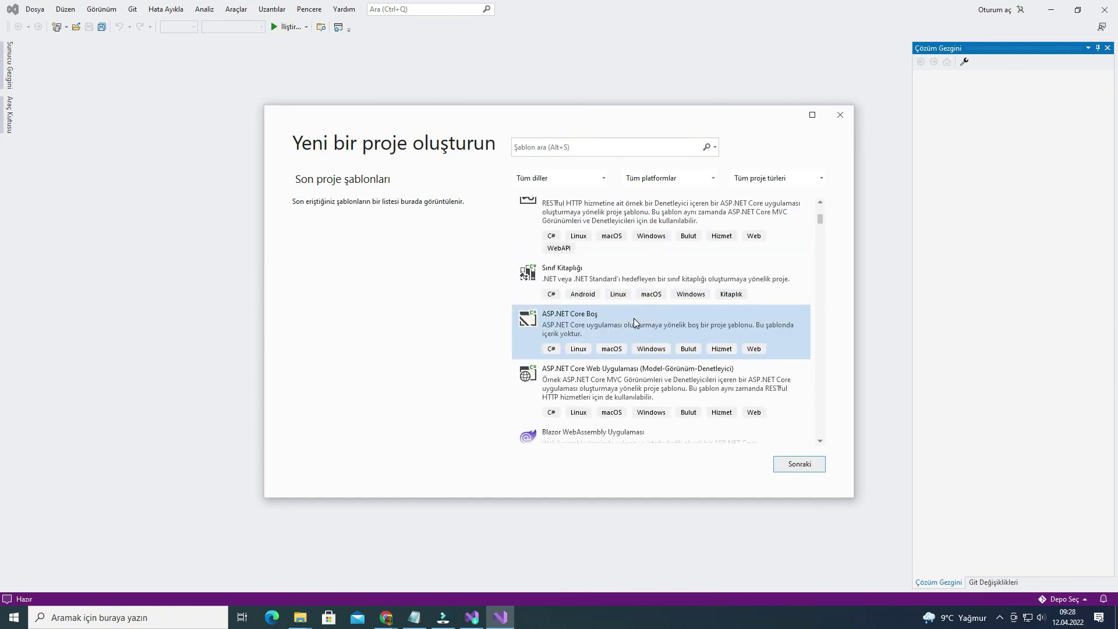
scroll(635, 324, down, 2)
scroll(635, 324, down, 4)
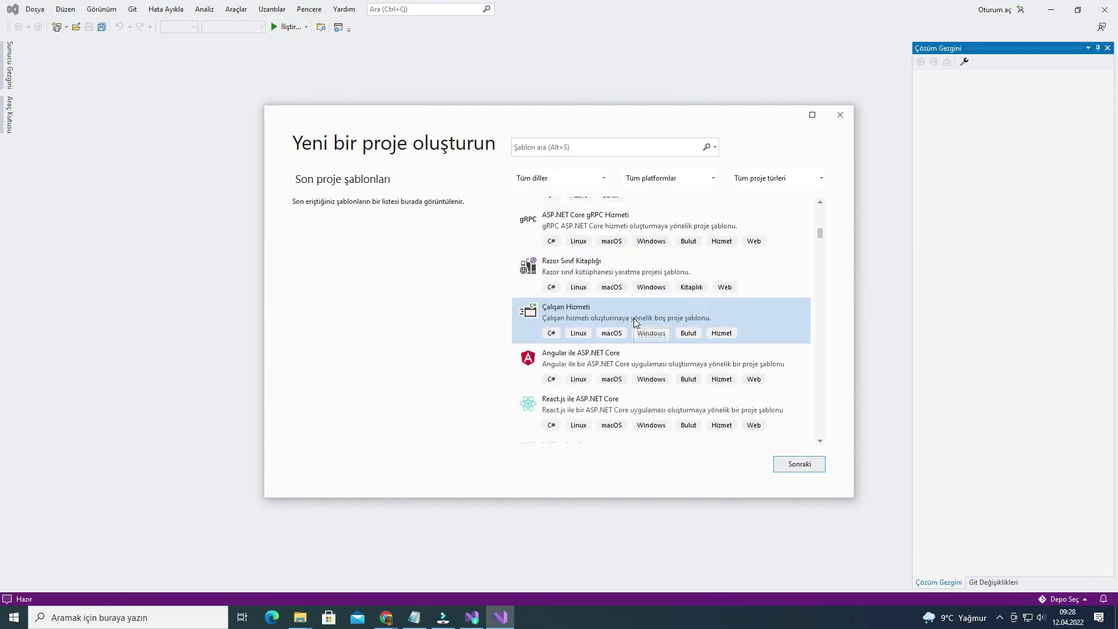
scroll(635, 323, down, 4)
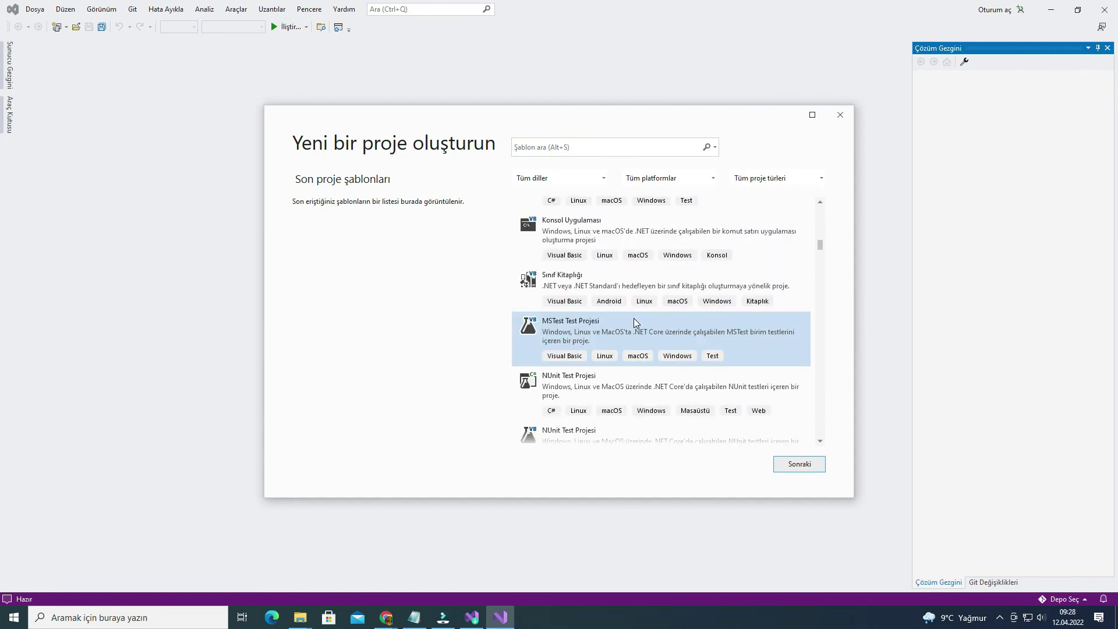
scroll(635, 323, down, 6)
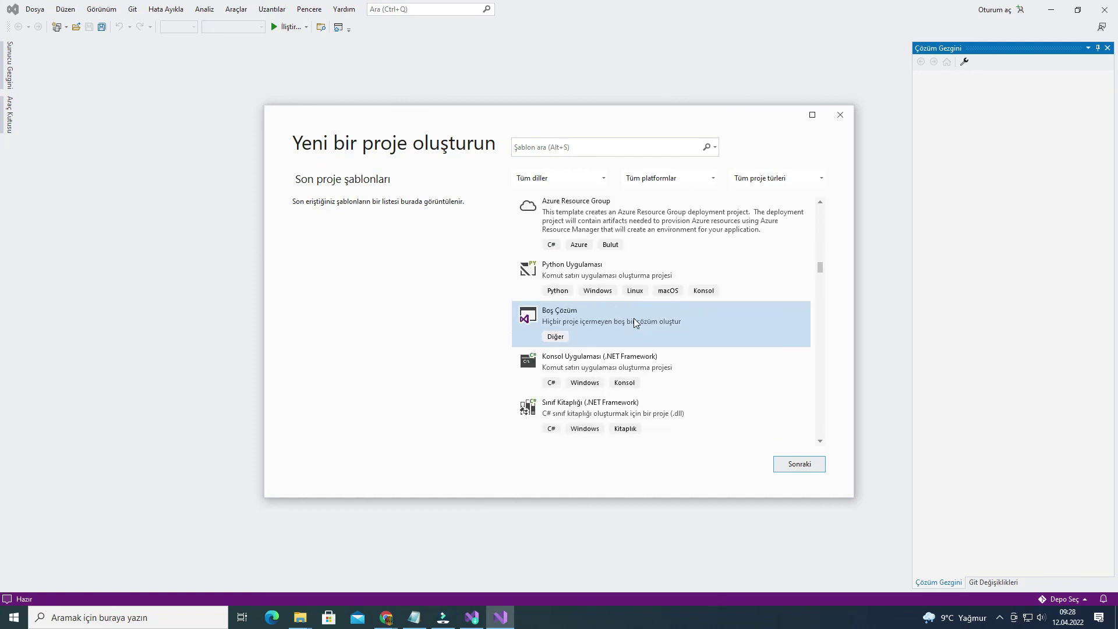
click(619, 145)
text(andro)
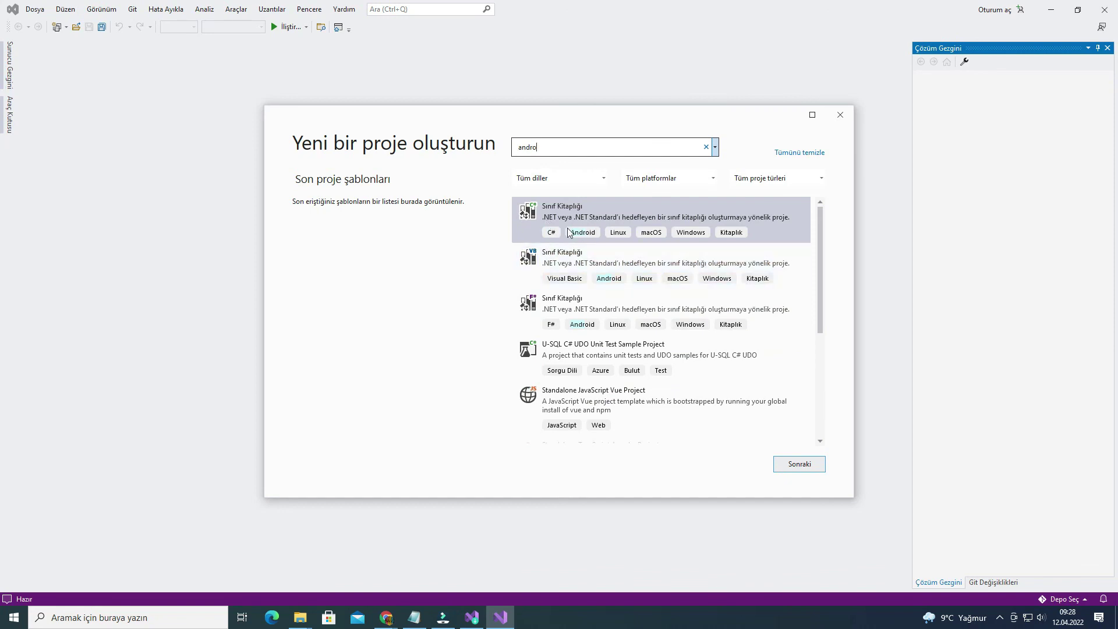
Step: Create a C# Sınıf Kitaplığı project named ClassLibrary1 with the default settings and restore the main window from maximized
click(800, 463)
click(800, 464)
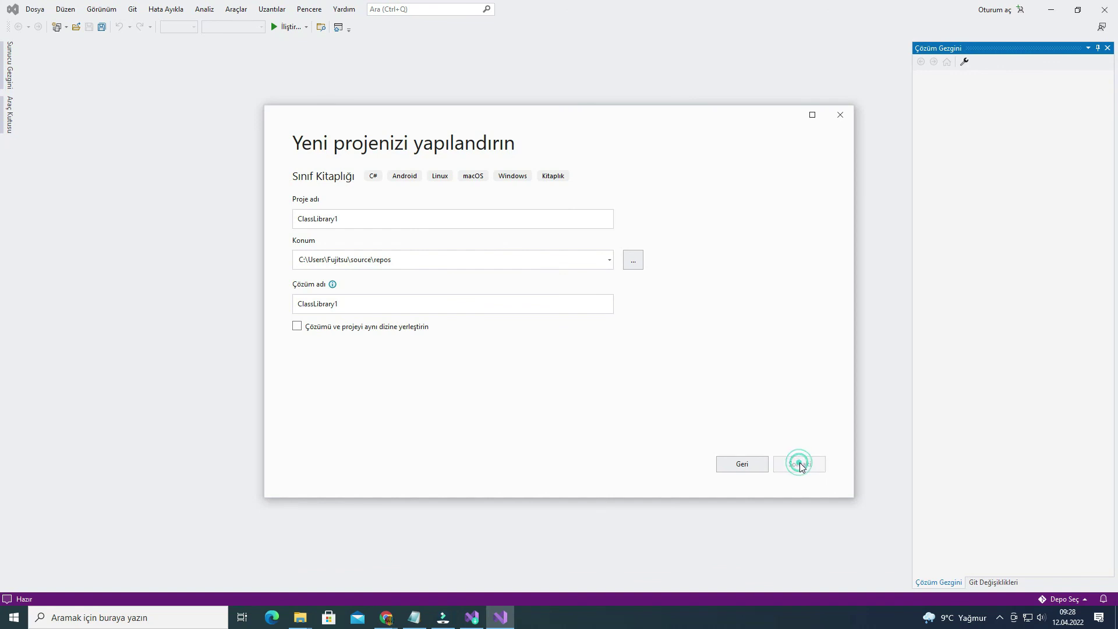
click(801, 466)
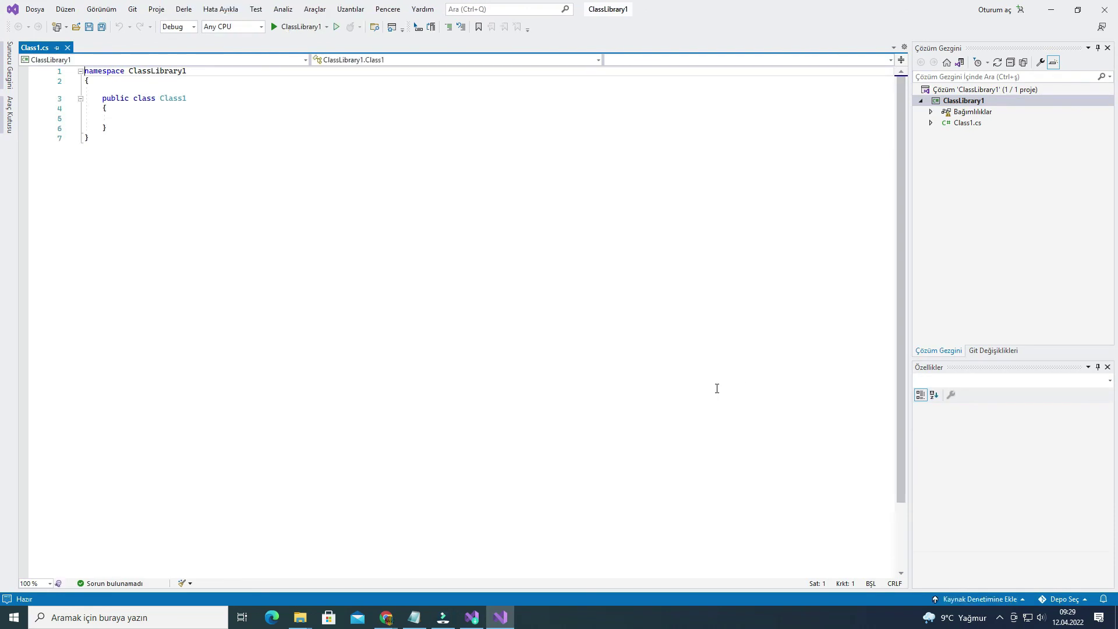
double_click(686, 7)
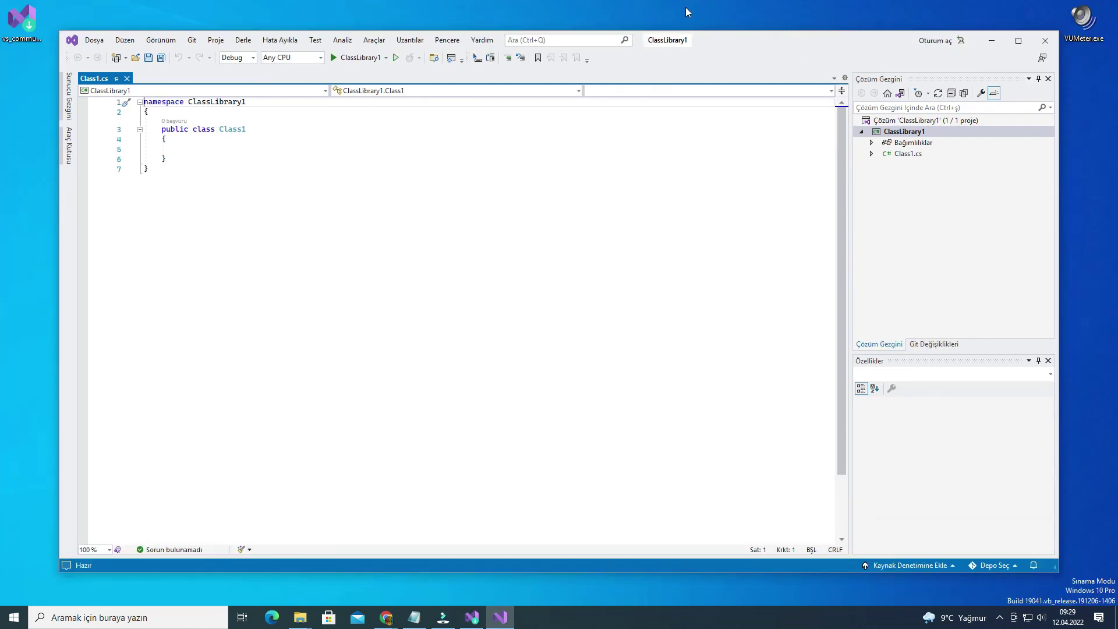